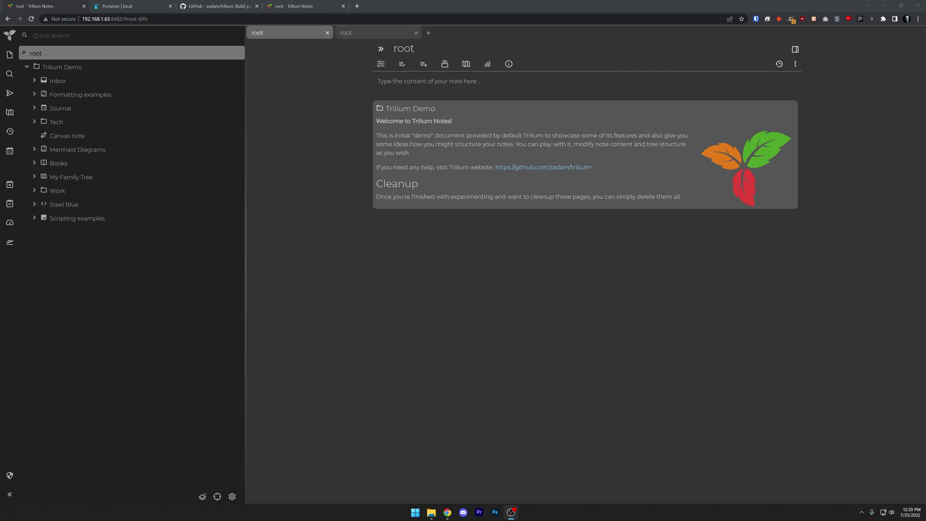
# Step: Expand the Journal, 2021 and Tech branches in the note tree
pyautogui.click(54, 109)
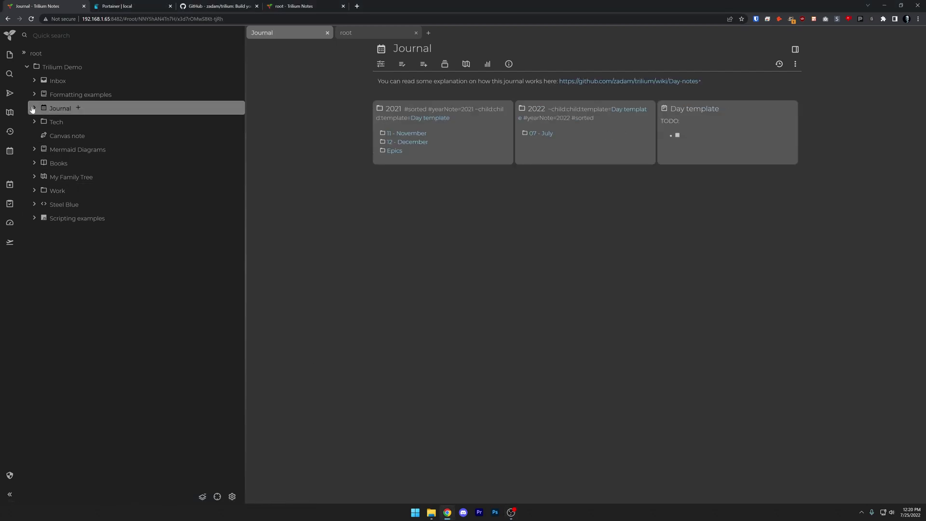
pyautogui.click(33, 108)
pyautogui.click(41, 122)
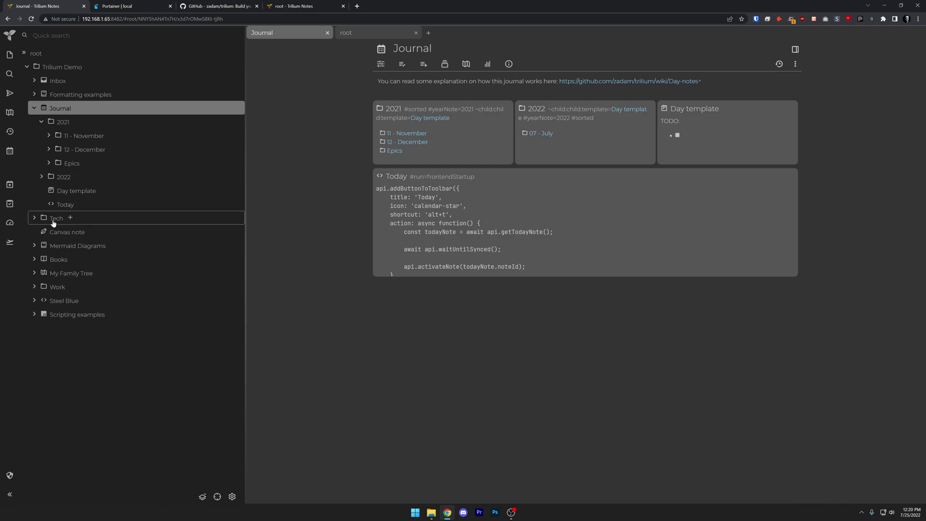
pyautogui.click(35, 218)
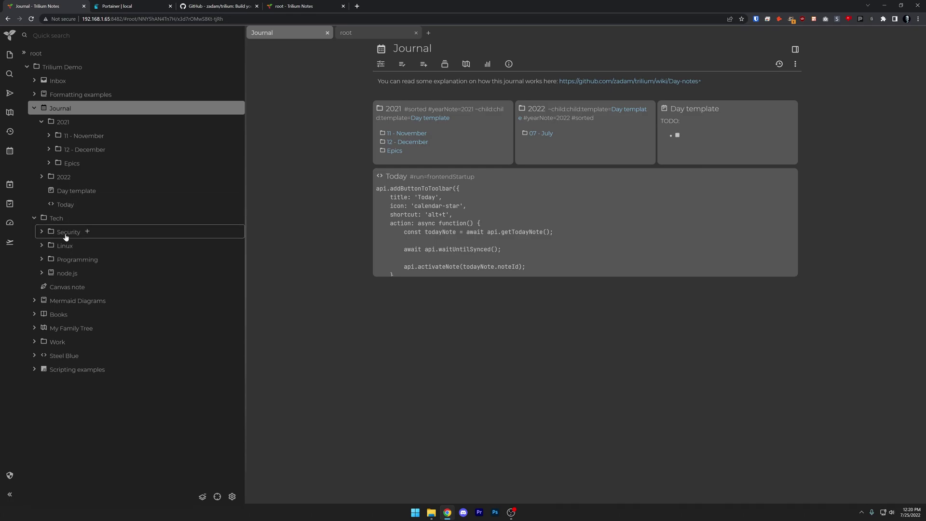
# Step: Browse Security, Linux, Programming, Mermaid Diagrams and Books, ending on the My Family Tree relation map
pyautogui.click(63, 235)
pyautogui.click(65, 244)
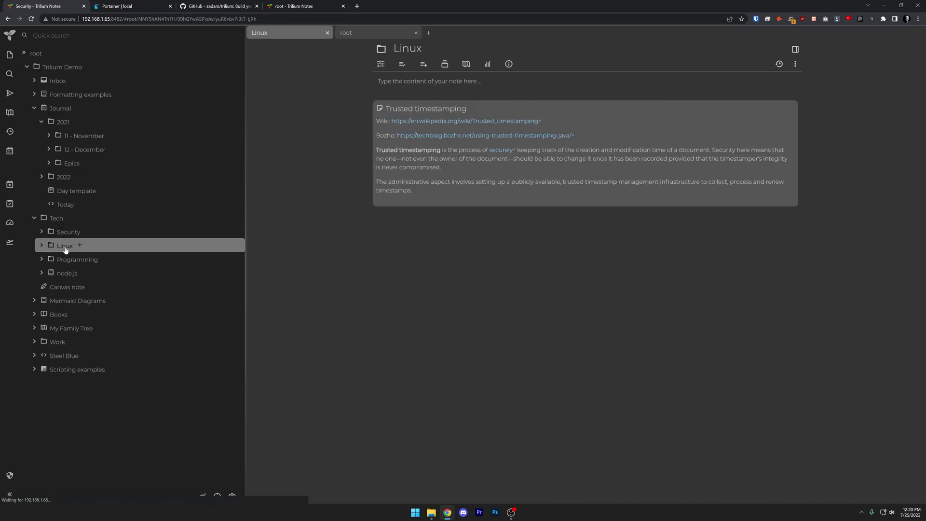
pyautogui.click(64, 260)
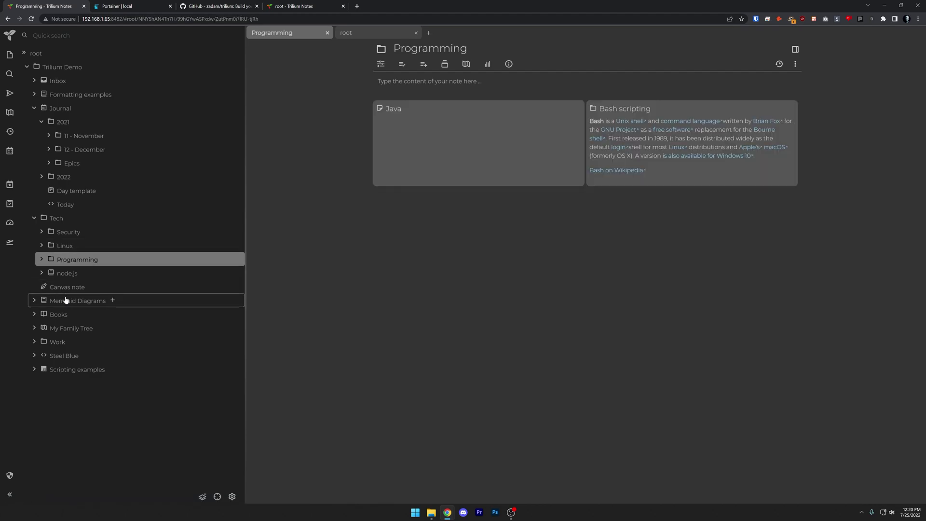
pyautogui.click(52, 301)
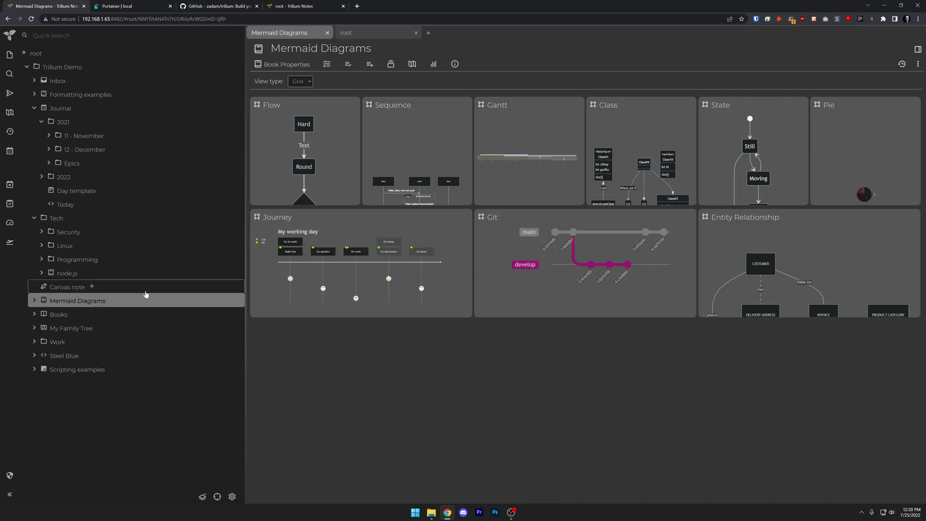
pyautogui.click(58, 314)
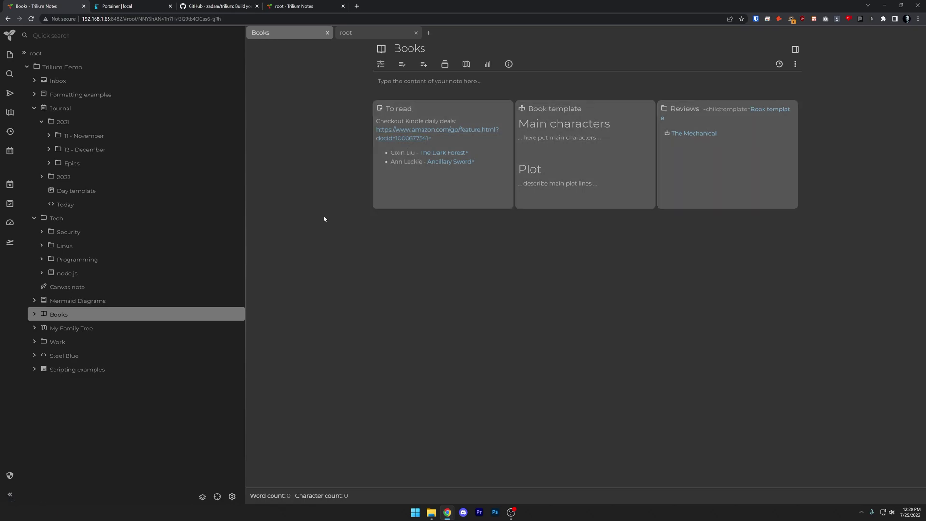
pyautogui.click(65, 330)
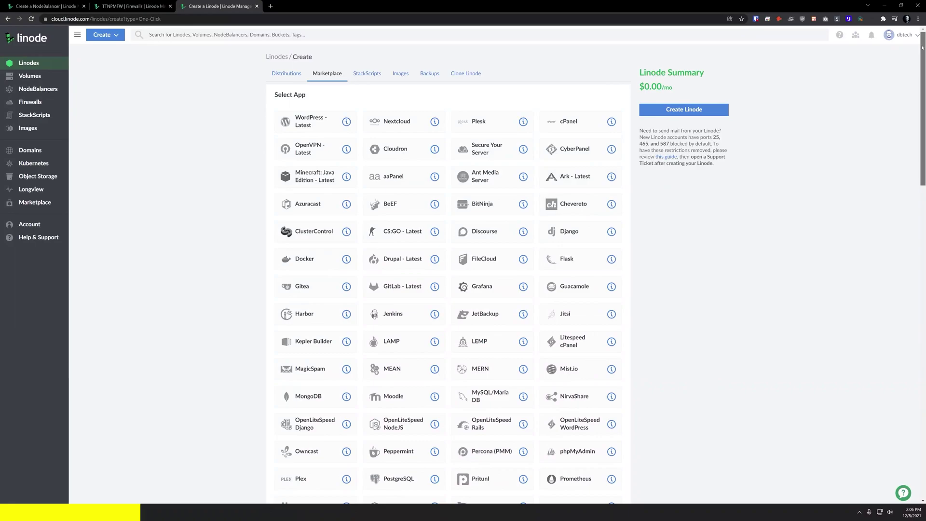
pyautogui.moveTo(922, 48); pyautogui.dragTo(923, 306)
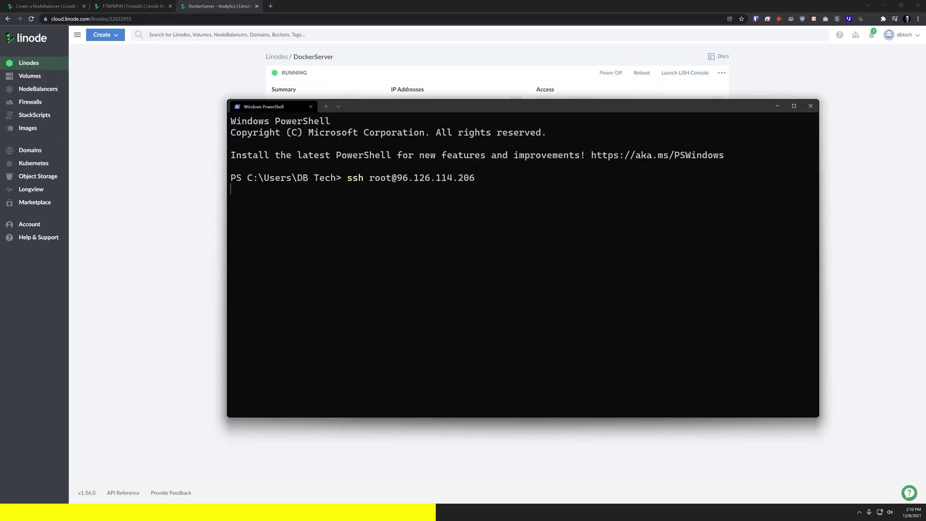
pyautogui.write('sudo docker ps')
# Step: Run sudo docker ps on DockerServer to list its running containers
pyautogui.press('Return')
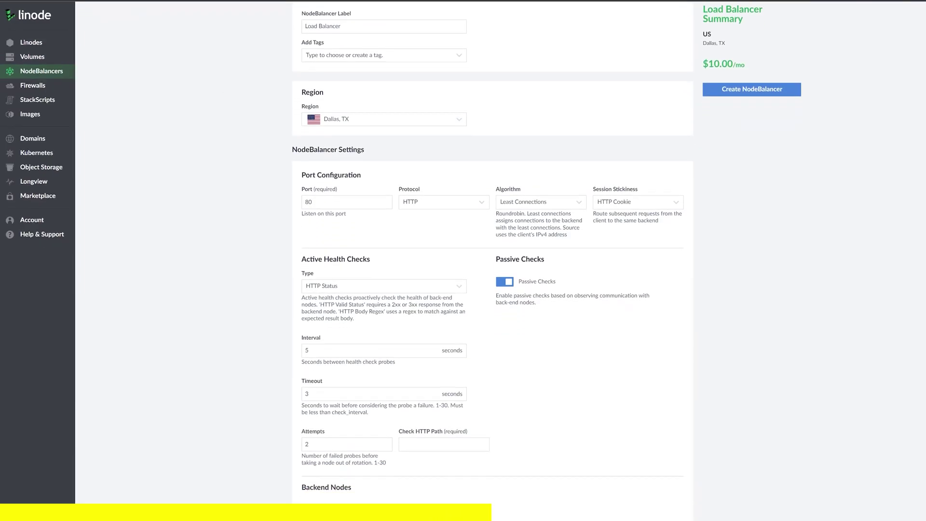
pyautogui.scroll(-3, 492, 290)
pyautogui.scroll(-2, 492, 289)
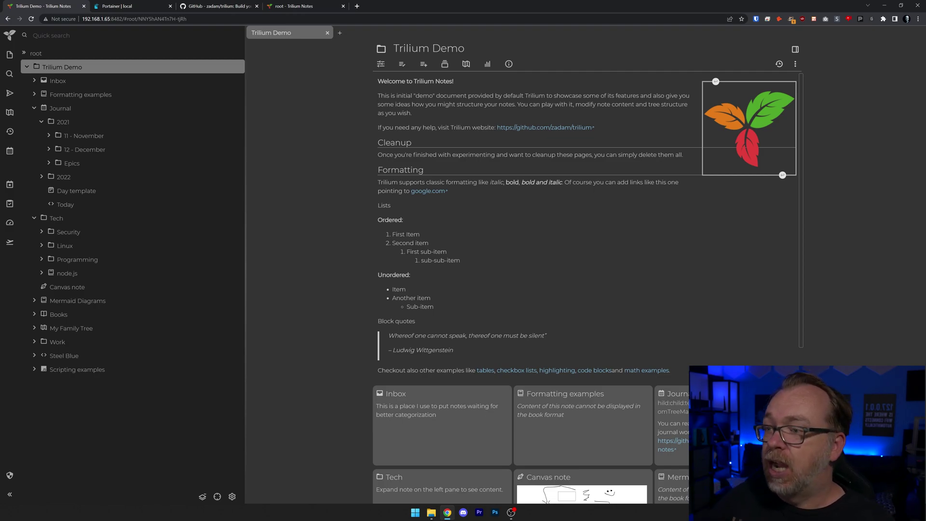
# Step: Switch to the zadam/trilium GitHub repository page
pyautogui.click(217, 5)
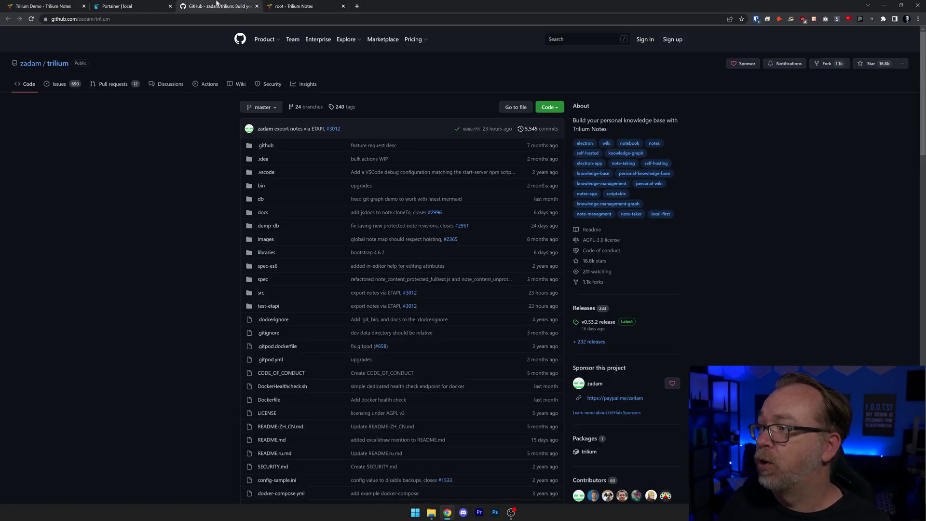
pyautogui.scroll(-3, 264, 227)
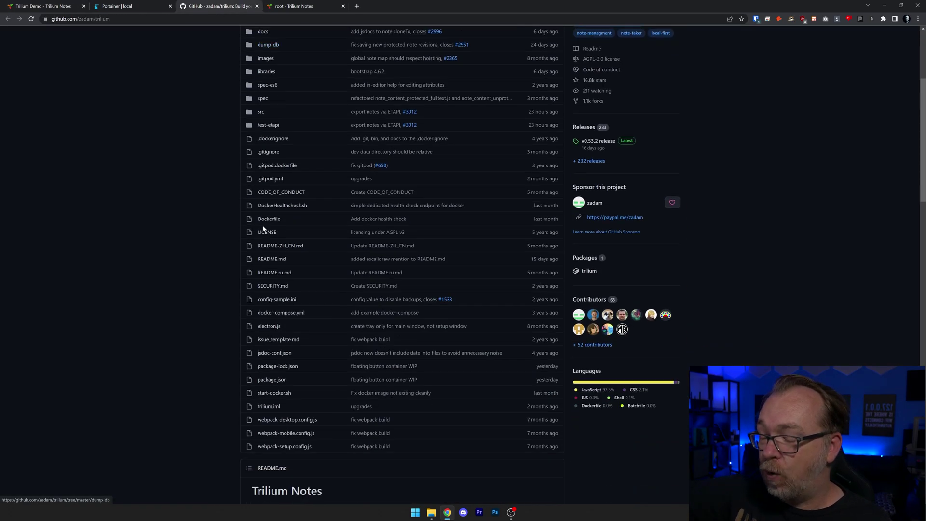
pyautogui.scroll(-1, 263, 228)
pyautogui.scroll(-2, 262, 227)
pyautogui.scroll(-3, 263, 229)
pyautogui.scroll(5, 263, 229)
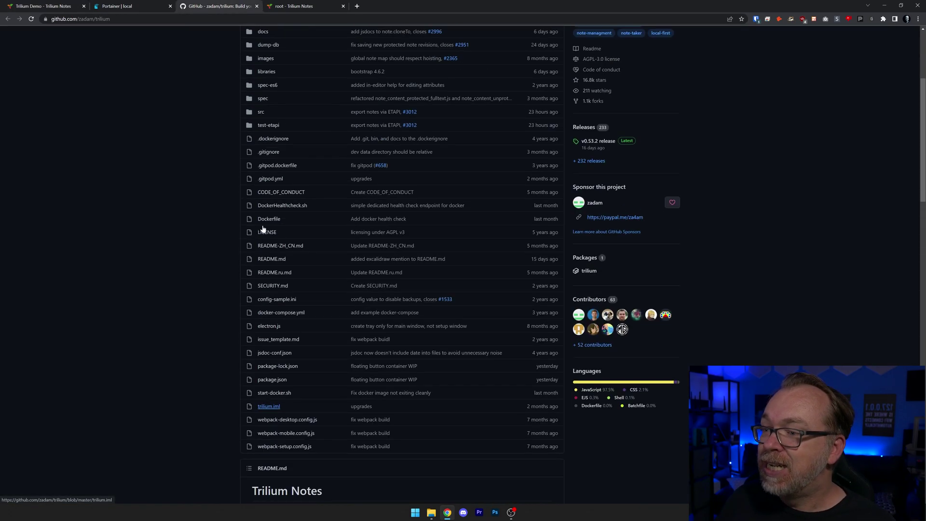
pyautogui.scroll(2, 535, 178)
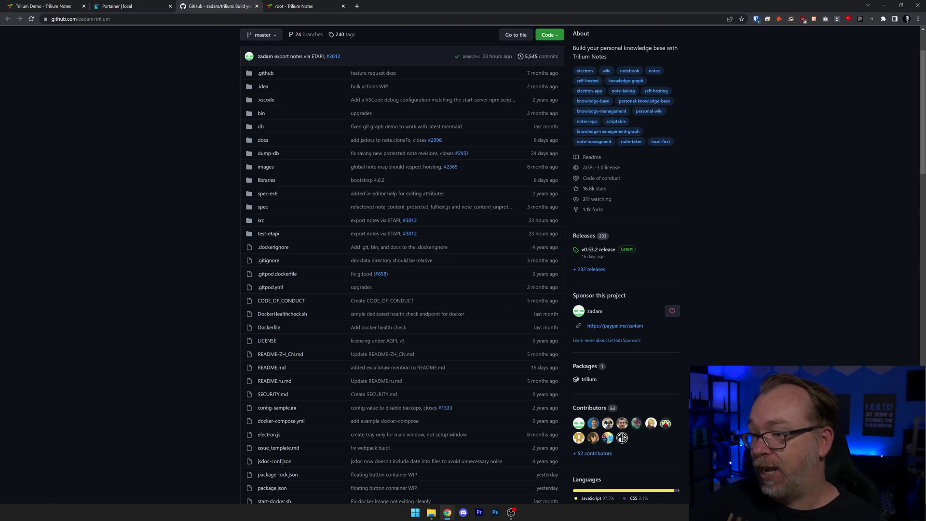
pyautogui.scroll(-1, 485, 213)
pyautogui.scroll(-8, 484, 213)
pyautogui.scroll(-2, 463, 217)
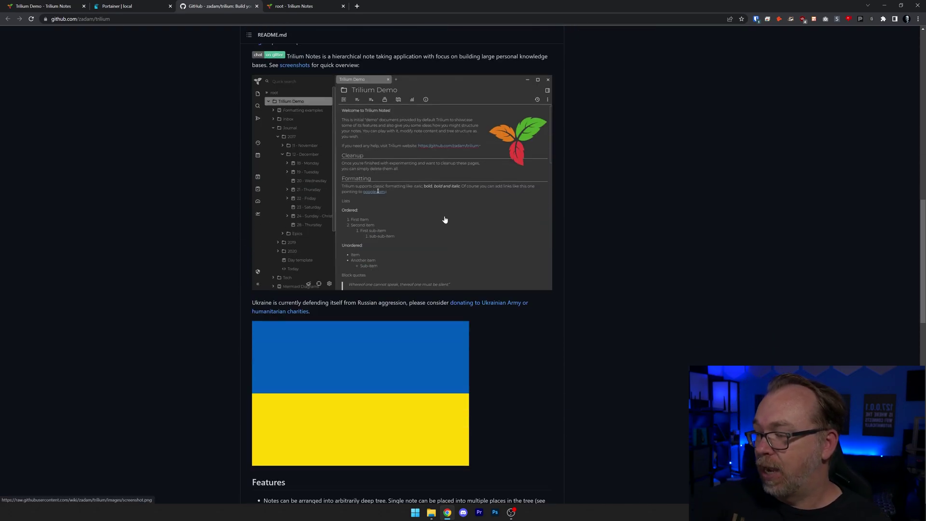
pyautogui.scroll(-4, 445, 223)
pyautogui.scroll(-4, 444, 223)
pyautogui.scroll(6, 445, 224)
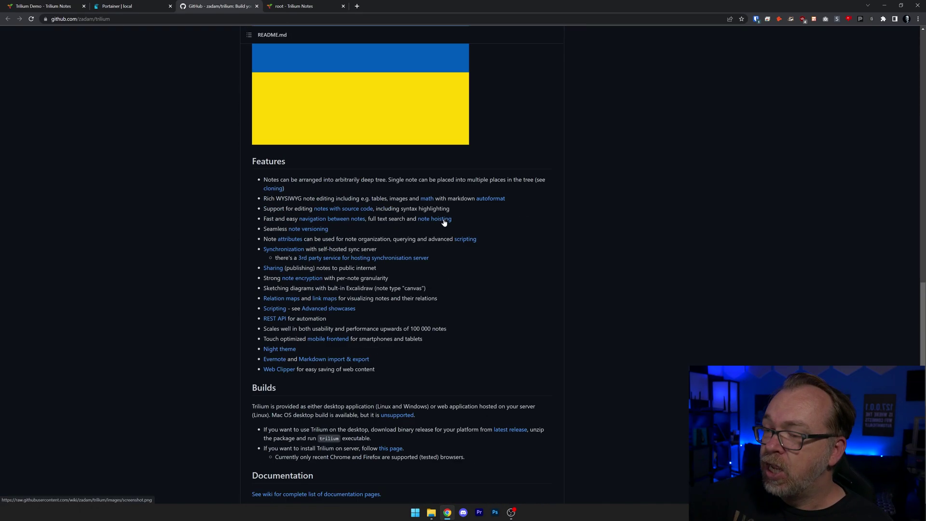
pyautogui.scroll(6, 444, 223)
pyautogui.scroll(3, 445, 223)
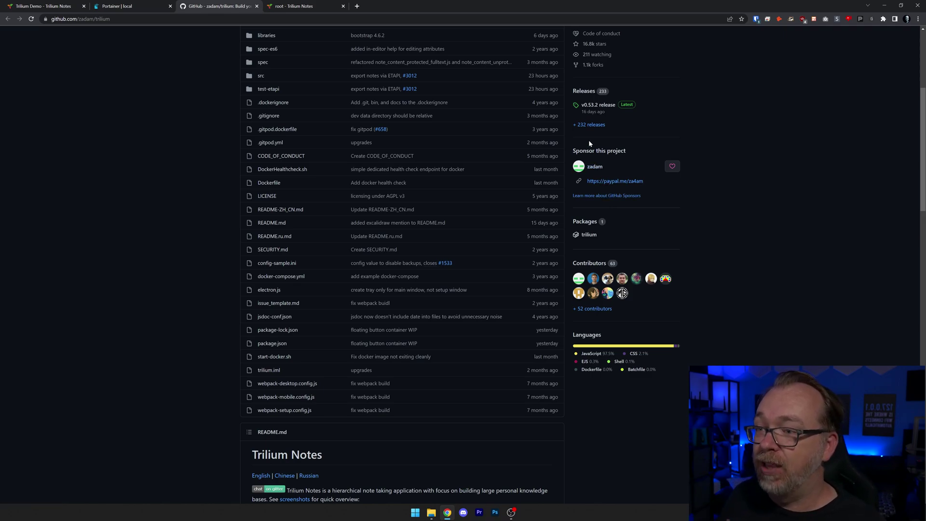
pyautogui.scroll(1, 592, 137)
pyautogui.scroll(3, 591, 137)
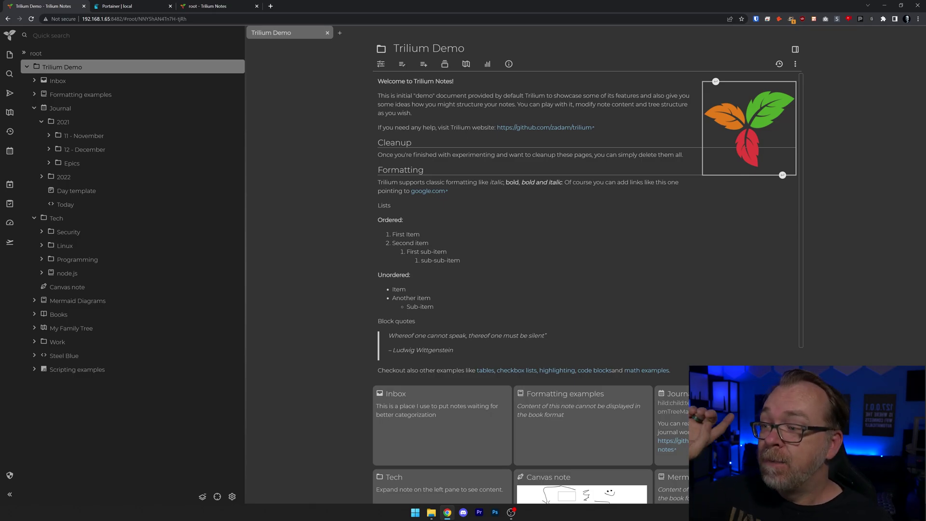
pyautogui.scroll(-5, 485, 242)
pyautogui.scroll(-1, 485, 242)
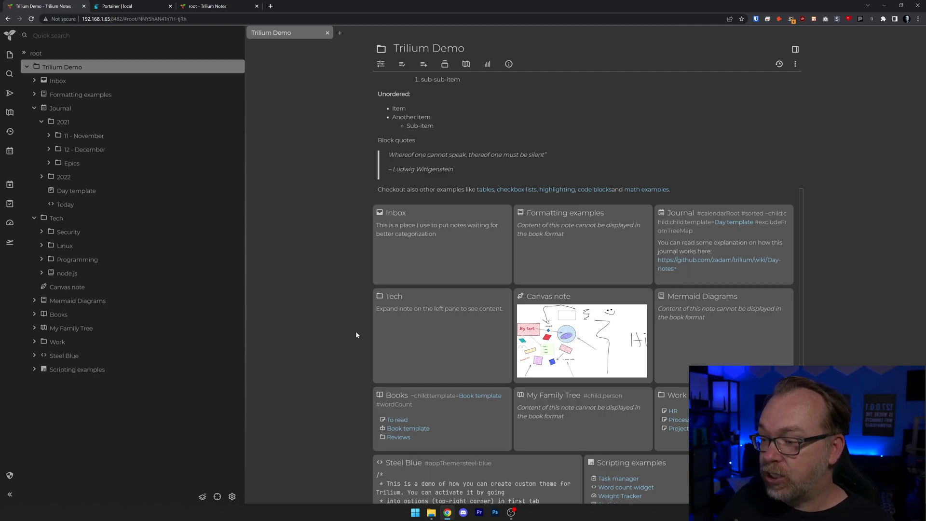
pyautogui.scroll(-1, 422, 346)
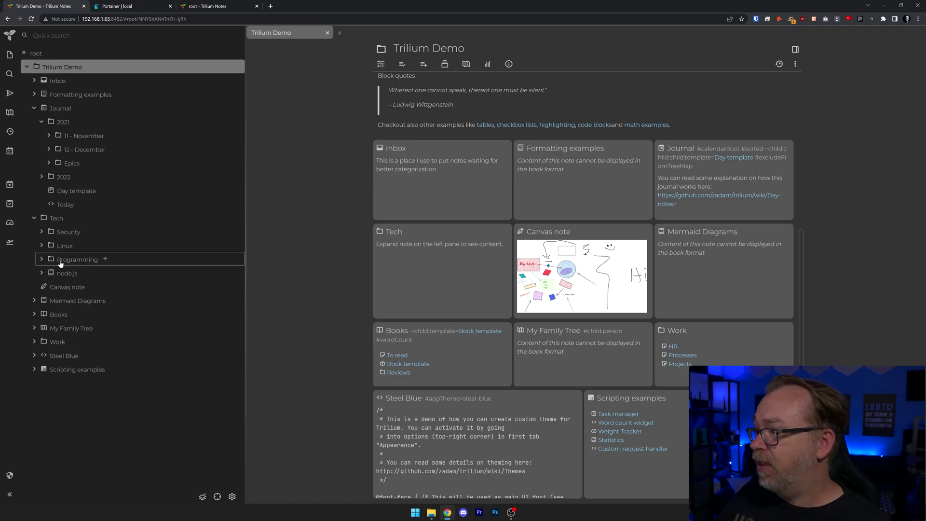
# Step: Open the Math note under Work's Formatting examples and view the first equation's TeX source
pyautogui.click(58, 341)
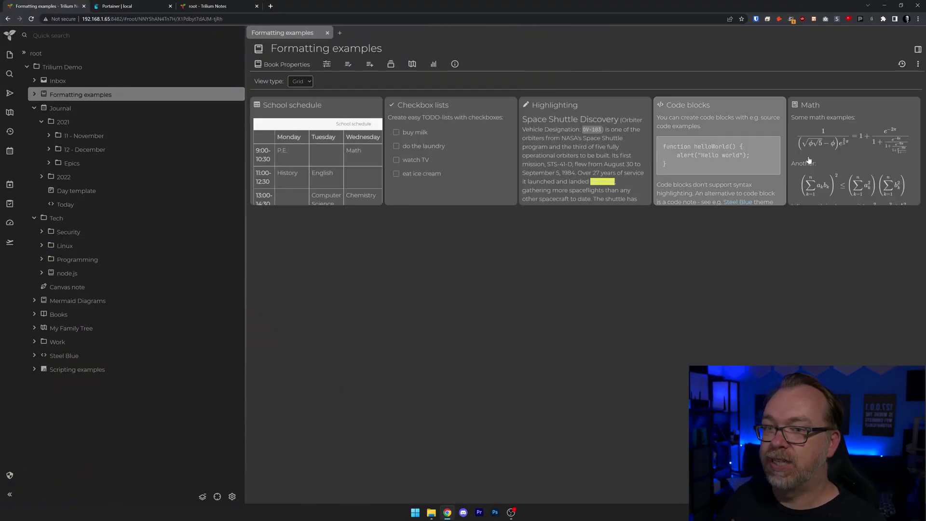
pyautogui.click(814, 107)
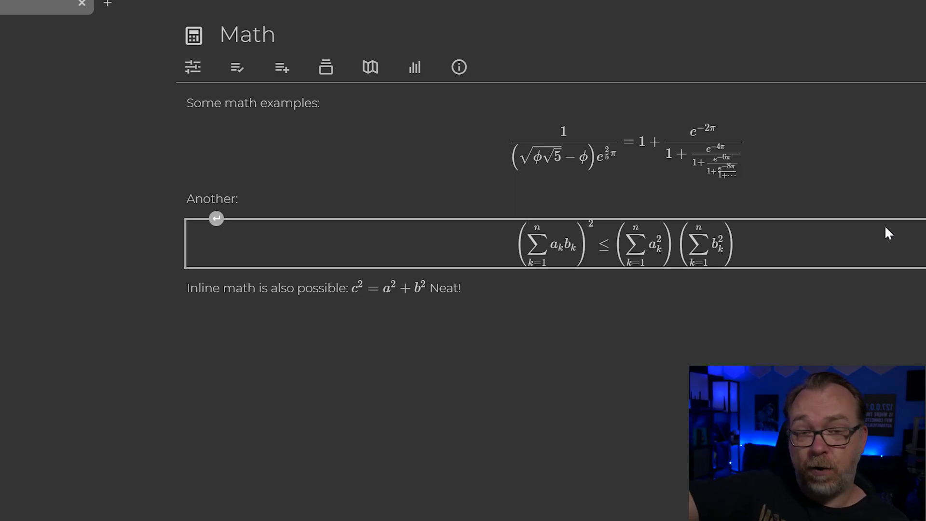
pyautogui.click(727, 159)
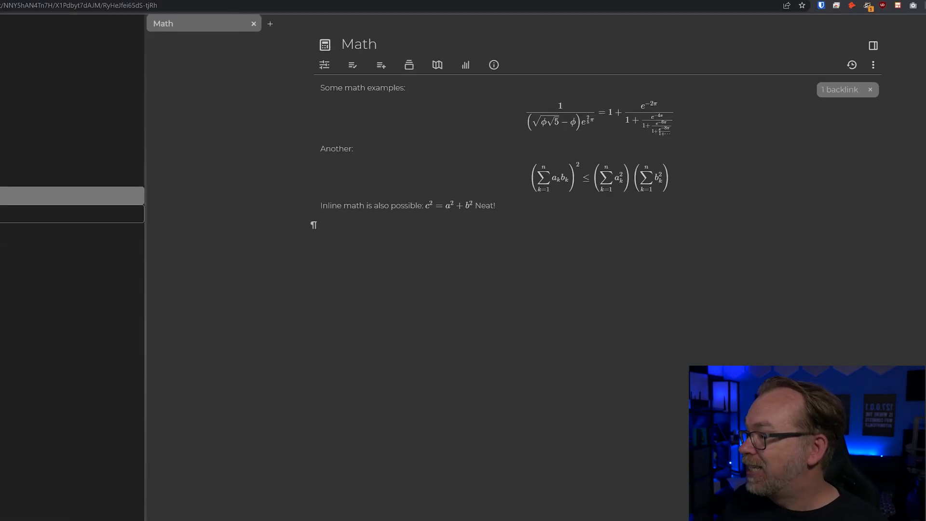
# Step: Visit Code blocks and Highlighting, then the 12 - December folder and Tech's Security note
pyautogui.click(67, 151)
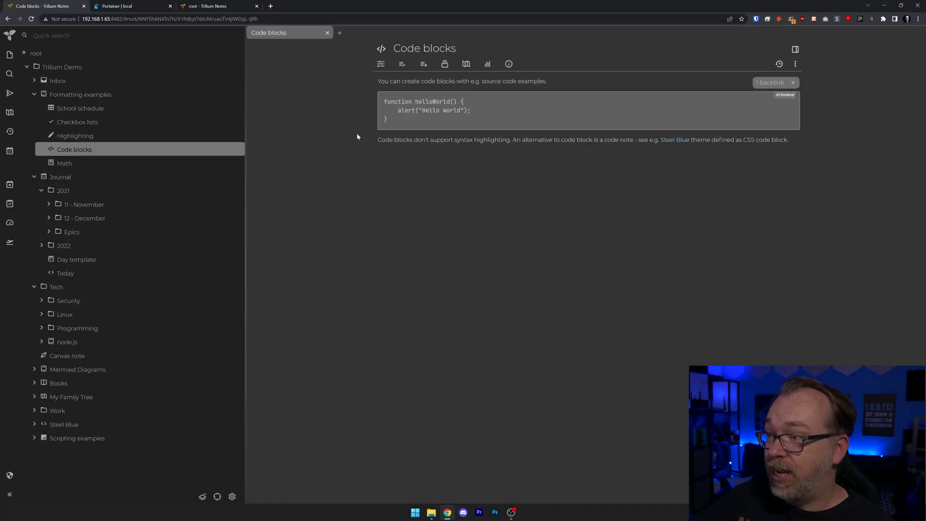
pyautogui.click(72, 135)
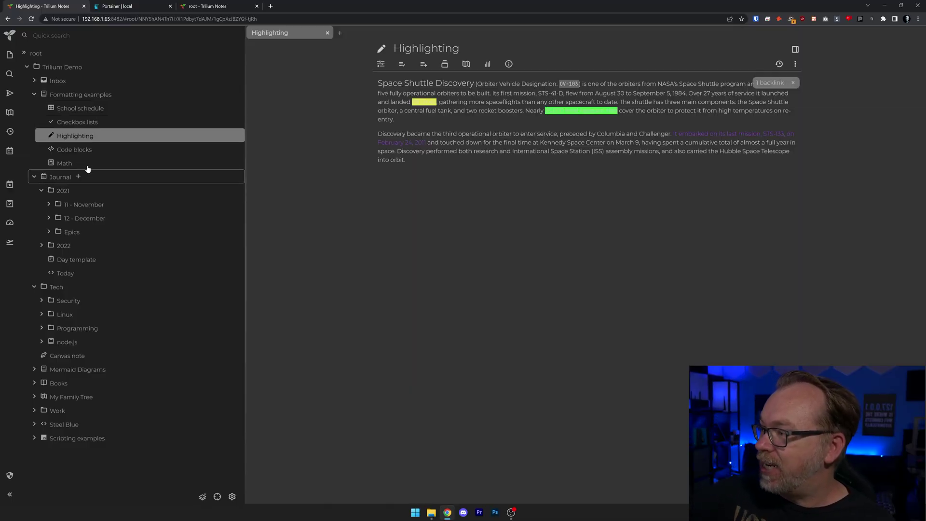
pyautogui.click(74, 219)
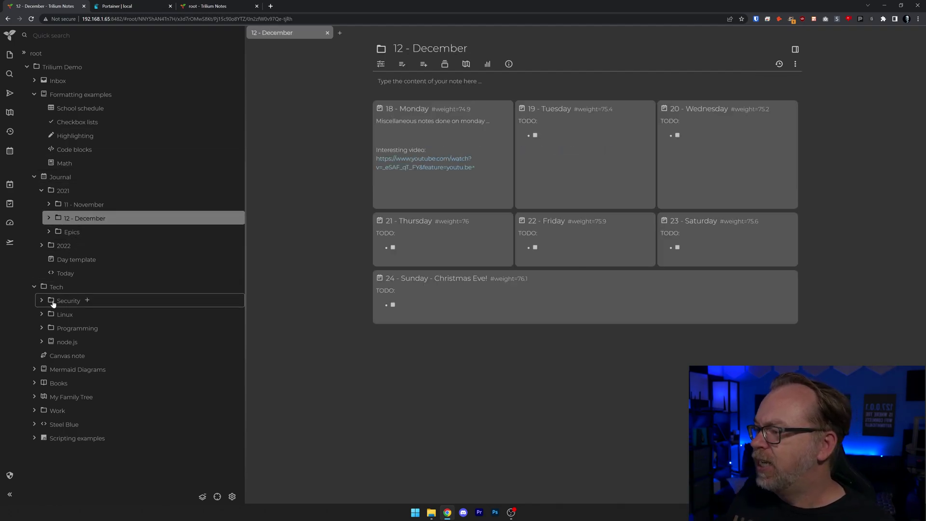
pyautogui.click(59, 299)
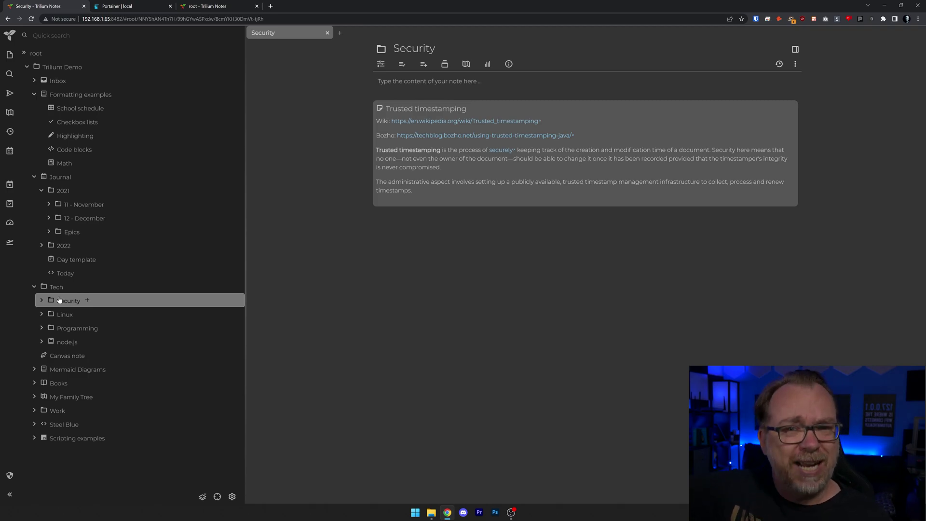
# Step: Open the Canvas note and draw an arrow pointing toward the circle
pyautogui.click(62, 356)
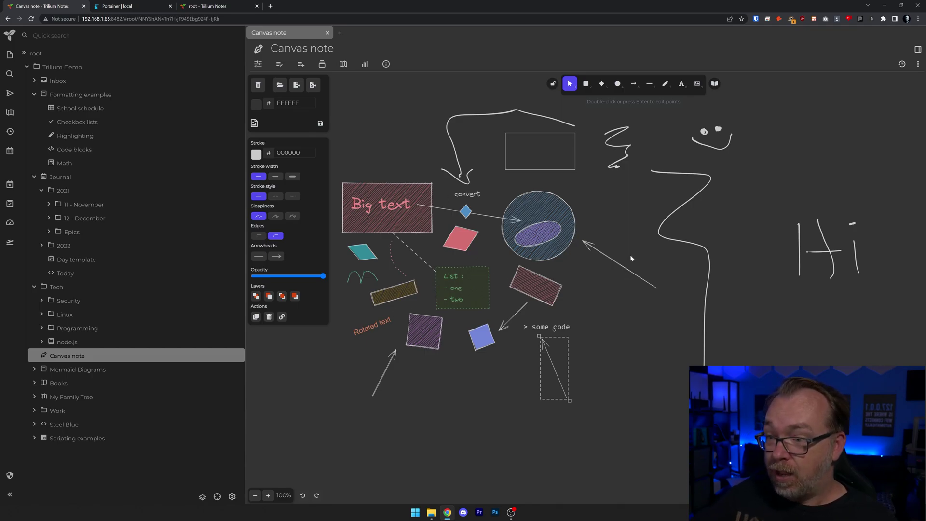
pyautogui.click(633, 85)
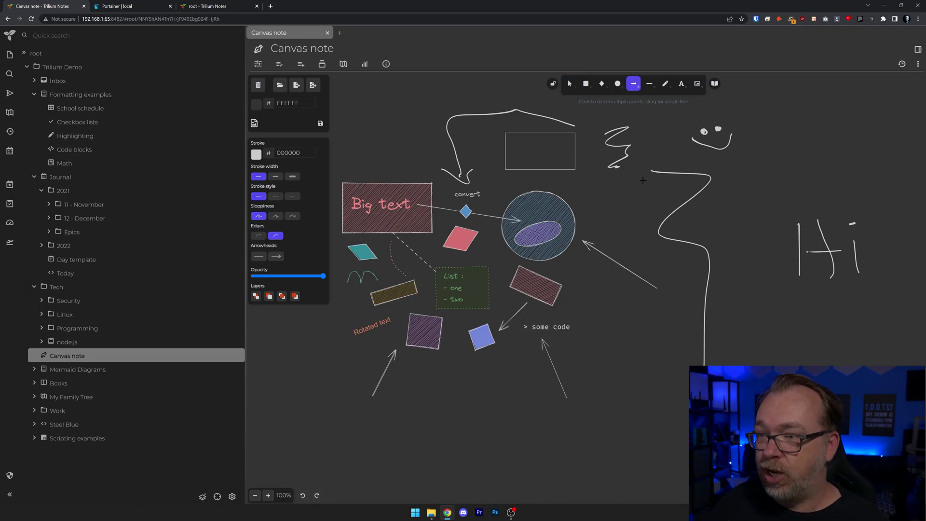
pyautogui.moveTo(572, 269); pyautogui.dragTo(572, 268)
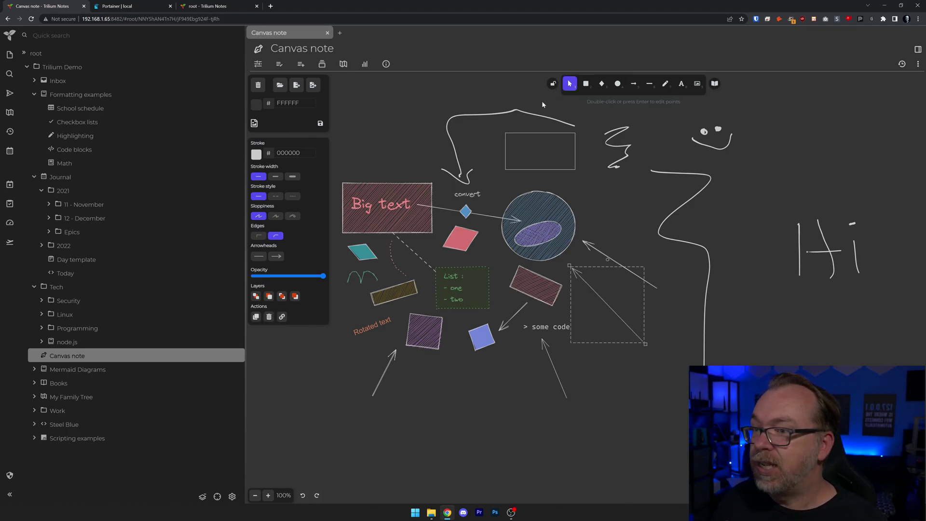
# Step: Undo the stray arrow, deselect, and pick the freehand pencil to sketch a face
pyautogui.click(667, 85)
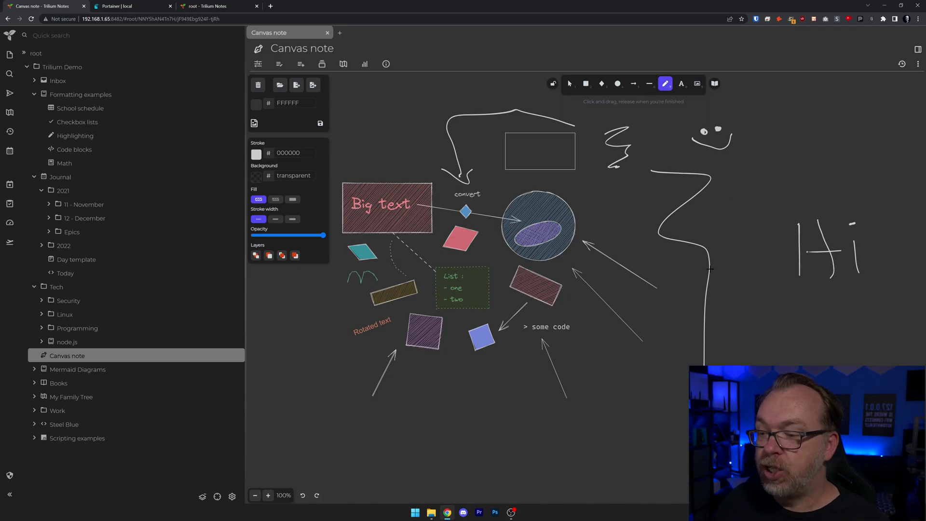
pyautogui.hotkey('ctrl', 'z')
pyautogui.click(666, 310)
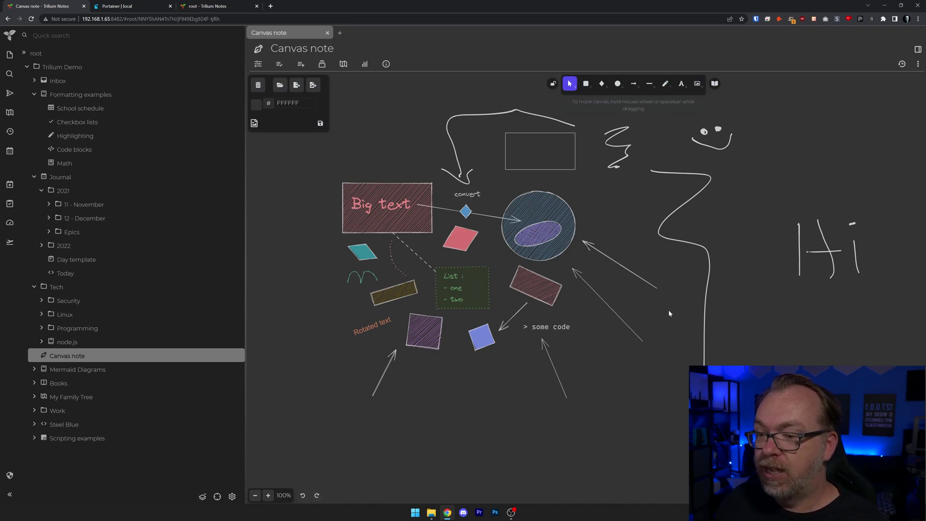
pyautogui.click(665, 84)
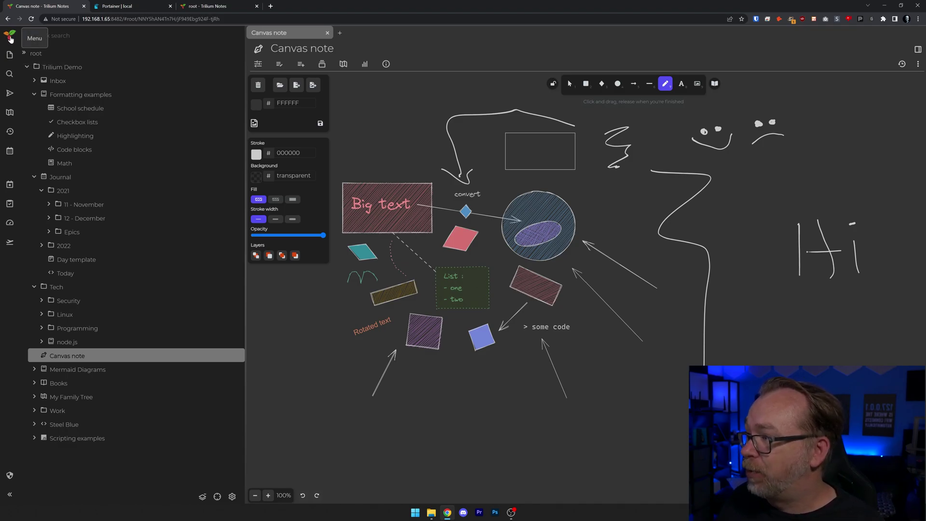
# Step: Create a new note under today's journal day and open the search page
pyautogui.click(11, 57)
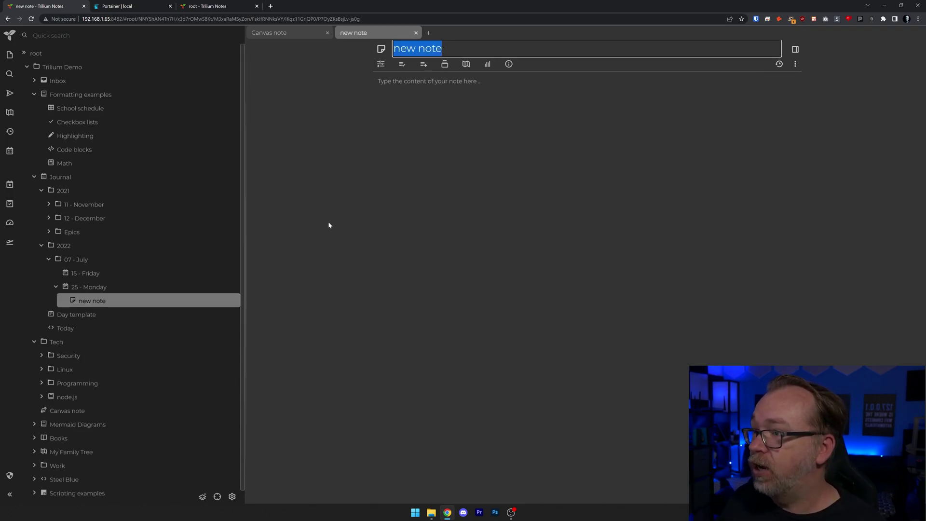
pyautogui.click(9, 73)
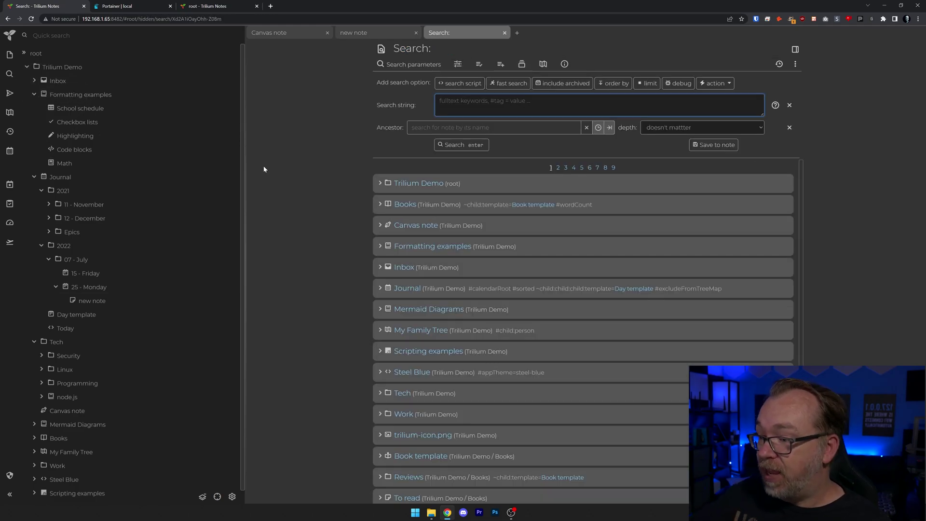
pyautogui.scroll(-1, 267, 172)
pyautogui.scroll(-3, 267, 172)
pyautogui.scroll(4, 267, 172)
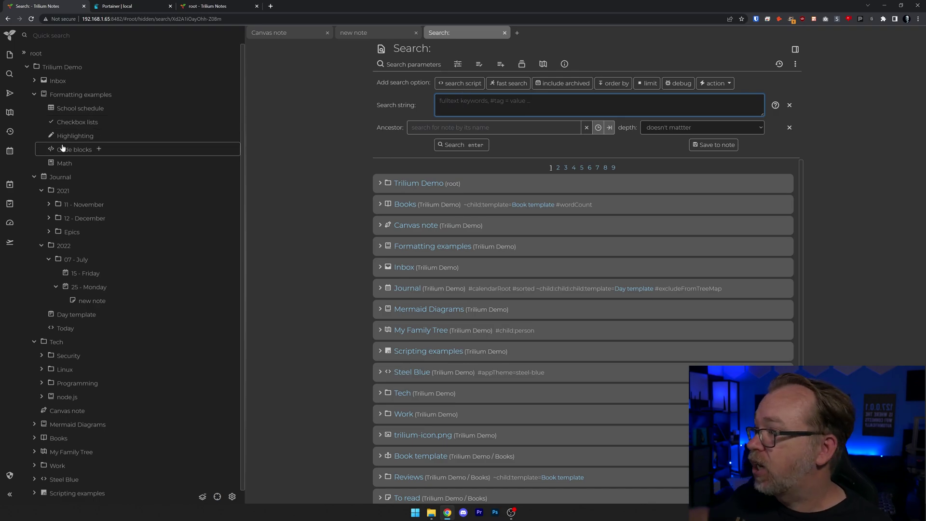
# Step: Open the Global Note Map and pan it to view other note clusters
pyautogui.click(9, 115)
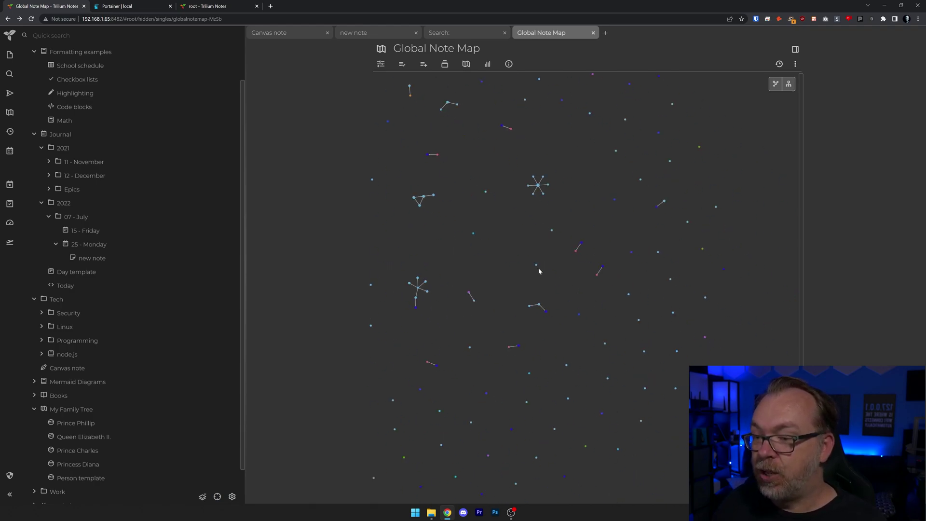
pyautogui.moveTo(539, 267); pyautogui.dragTo(671, 183)
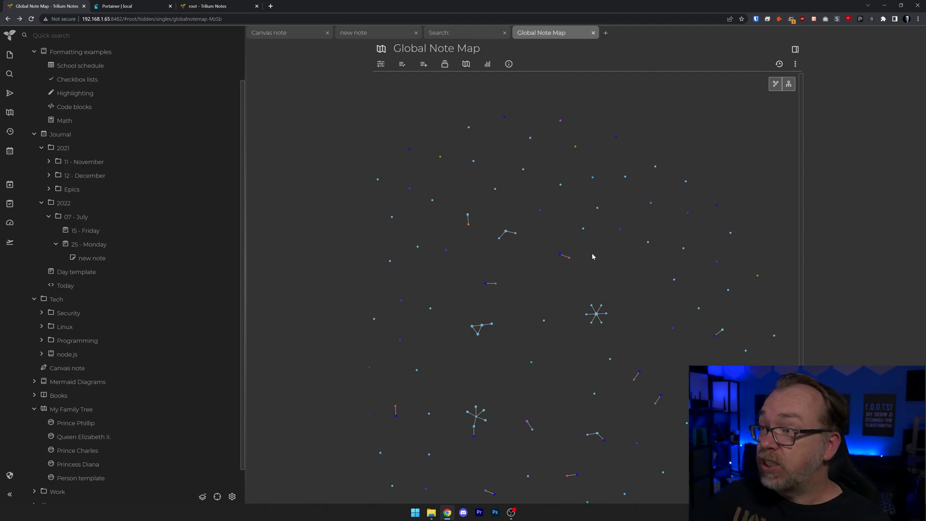
# Step: Cycle through the Canvas, new note and search tabs, then close Search and Global Note Map
pyautogui.click(282, 34)
pyautogui.click(355, 34)
pyautogui.click(439, 34)
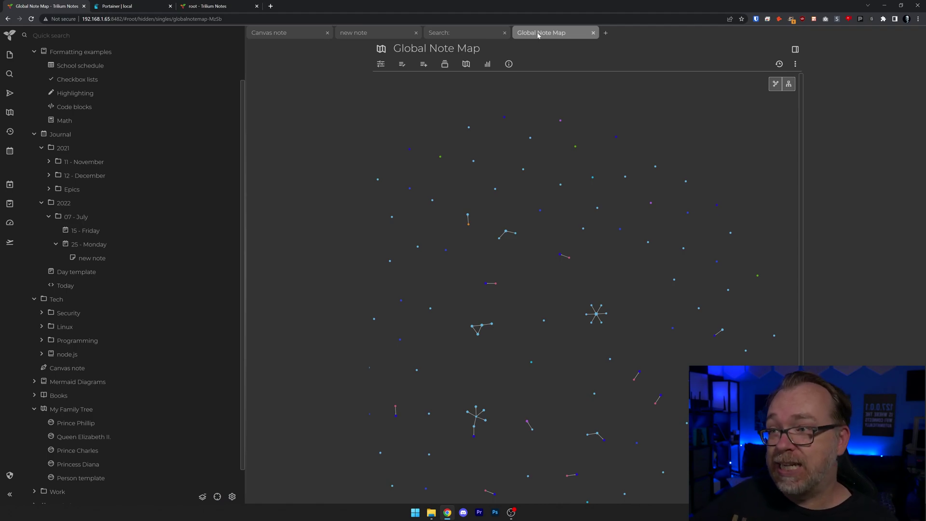
pyautogui.click(505, 33)
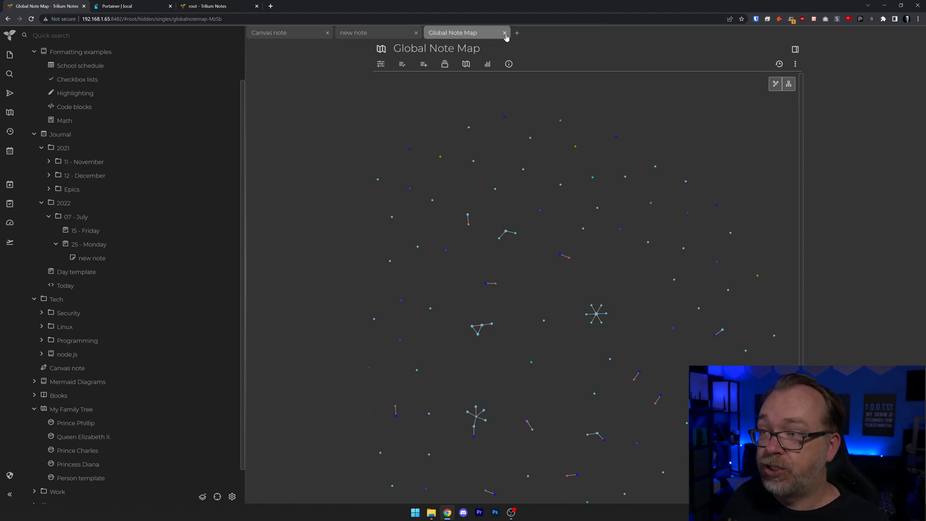
pyautogui.click(505, 34)
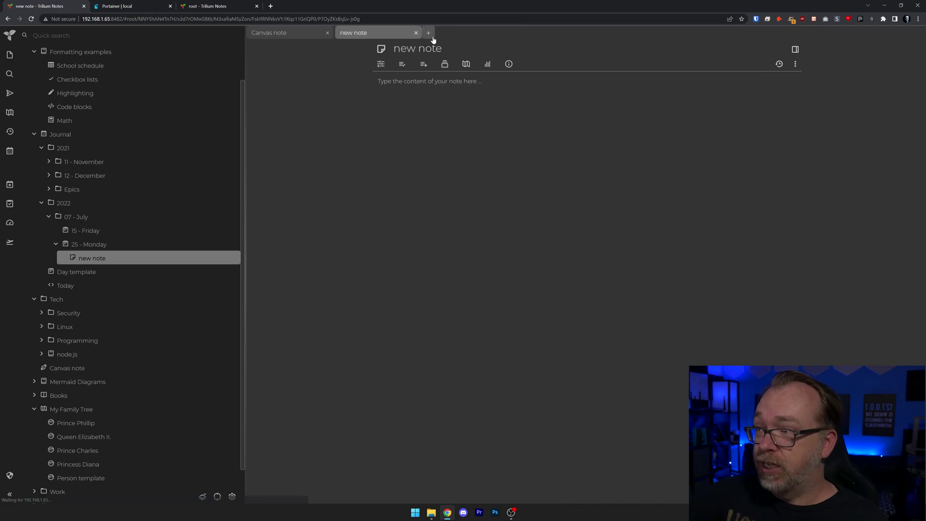
# Step: Close the new note tab and look over the Recent changes list
pyautogui.click(416, 32)
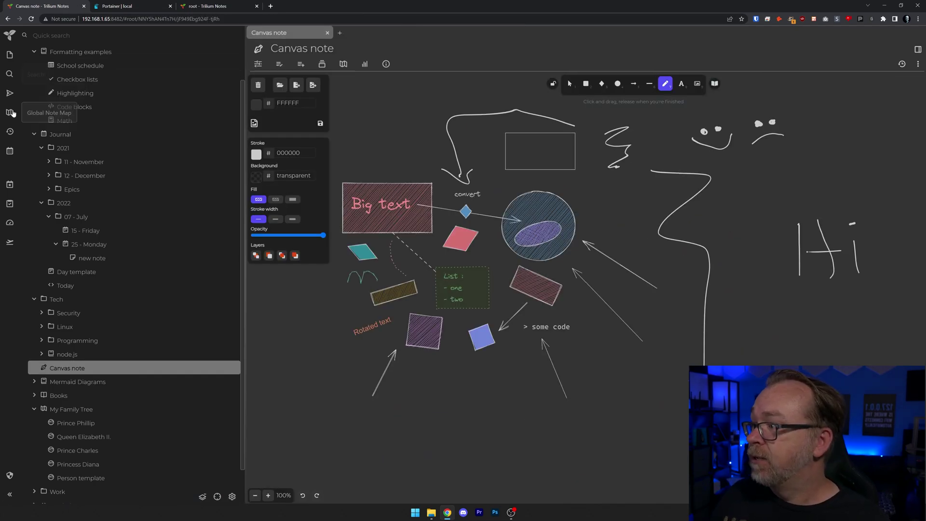
pyautogui.click(11, 132)
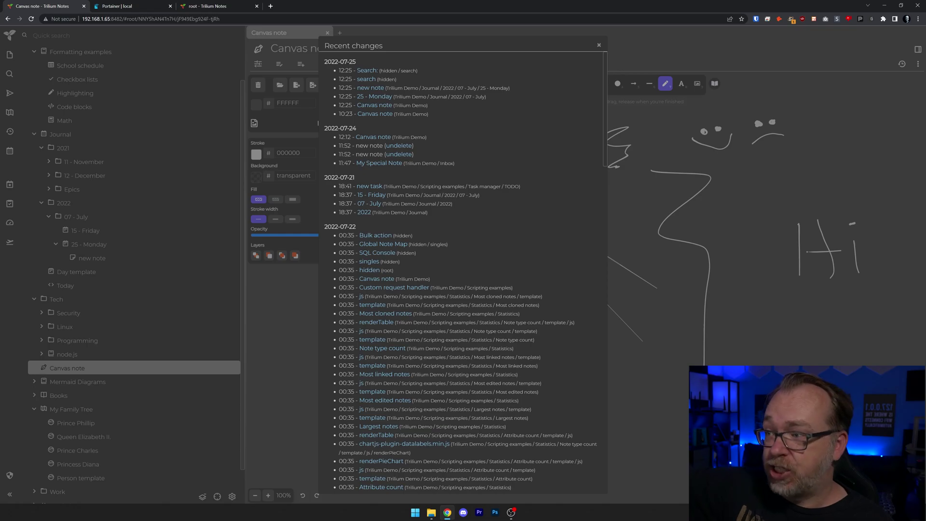
pyautogui.scroll(-5, 463, 289)
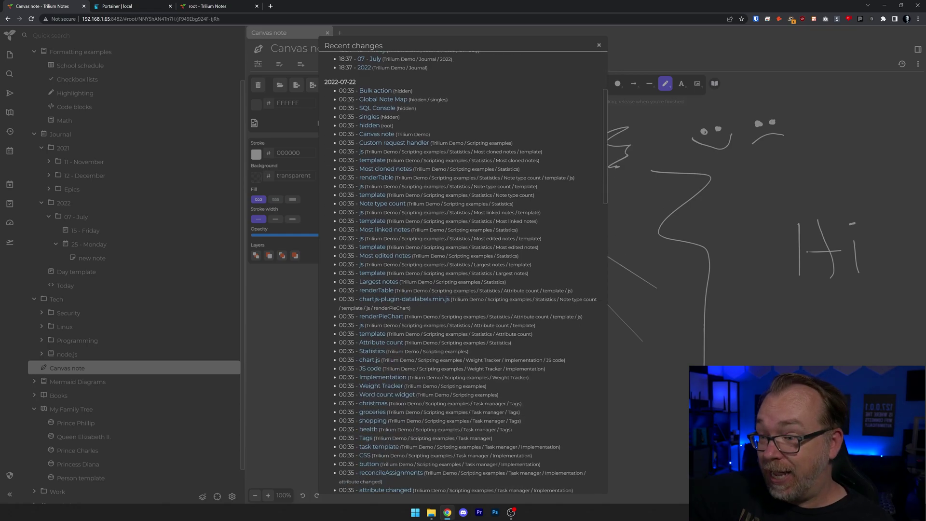
pyautogui.scroll(-5, 463, 290)
pyautogui.scroll(-5, 463, 290)
pyautogui.click(157, 267)
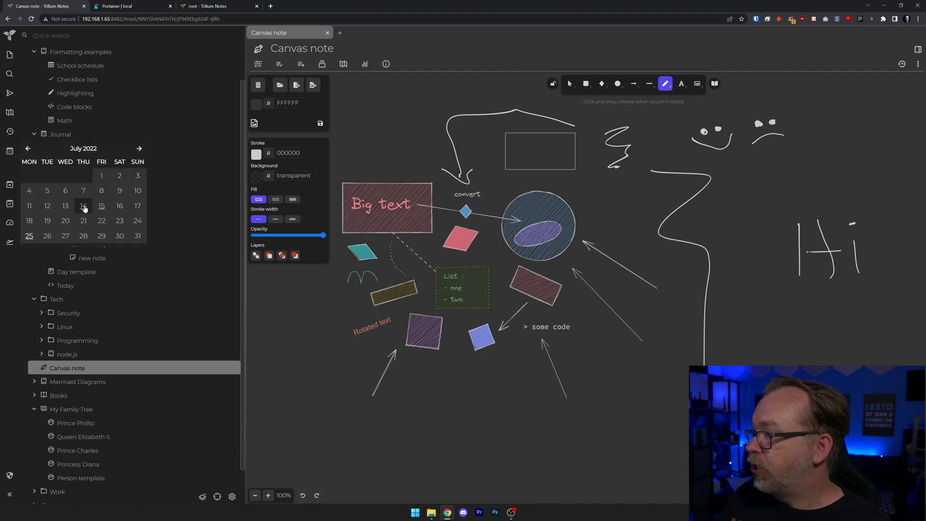
# Step: Open the July 14 journal note and today's note, then the Weight Tracker chart
pyautogui.click(83, 206)
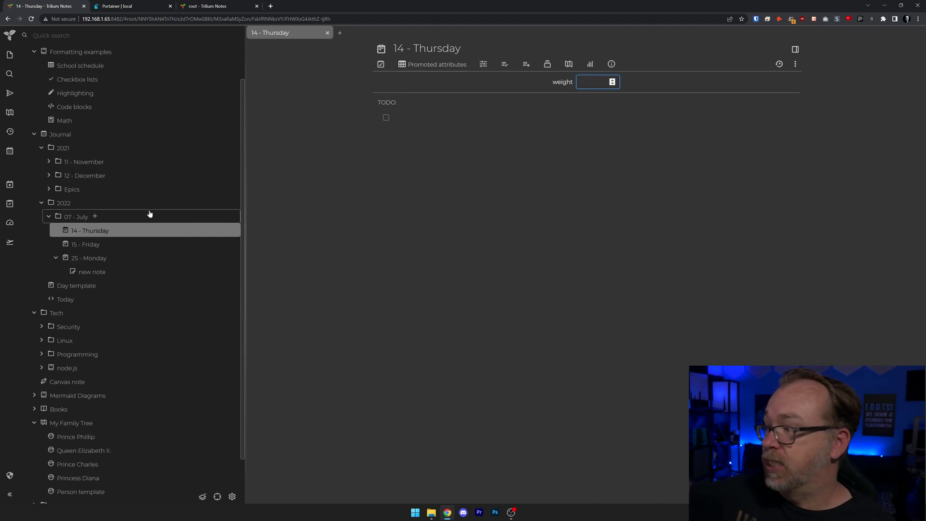
pyautogui.click(10, 185)
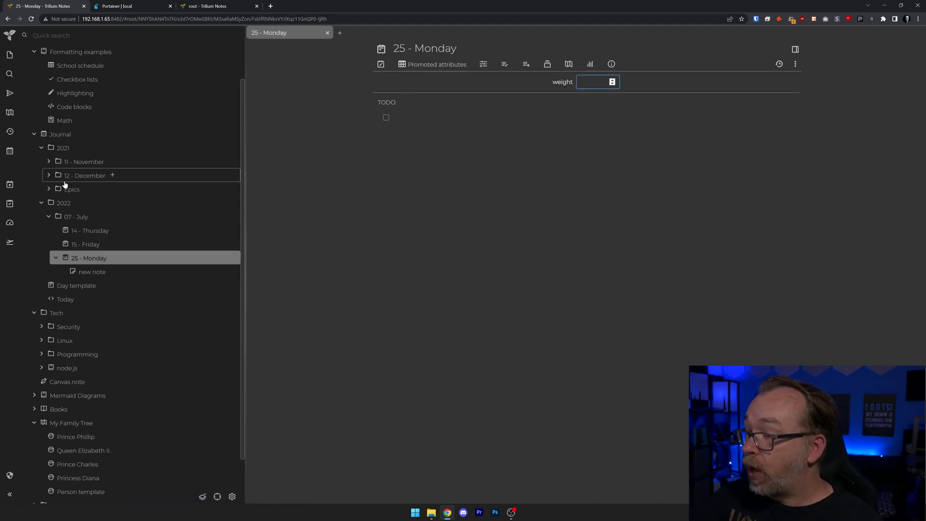
pyautogui.click(11, 223)
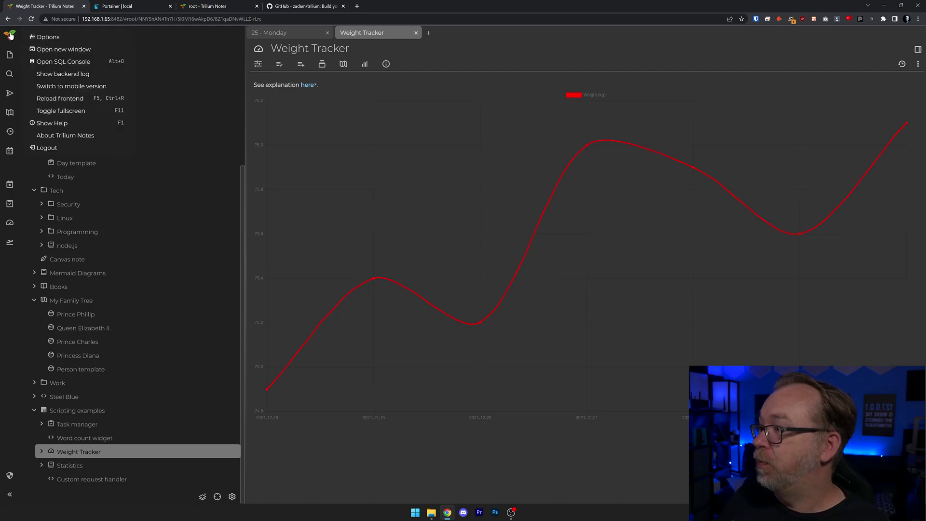
# Step: Review heading style, native title bar and theme choices, then Shortcuts and Code notes MIME types
pyautogui.click(50, 37)
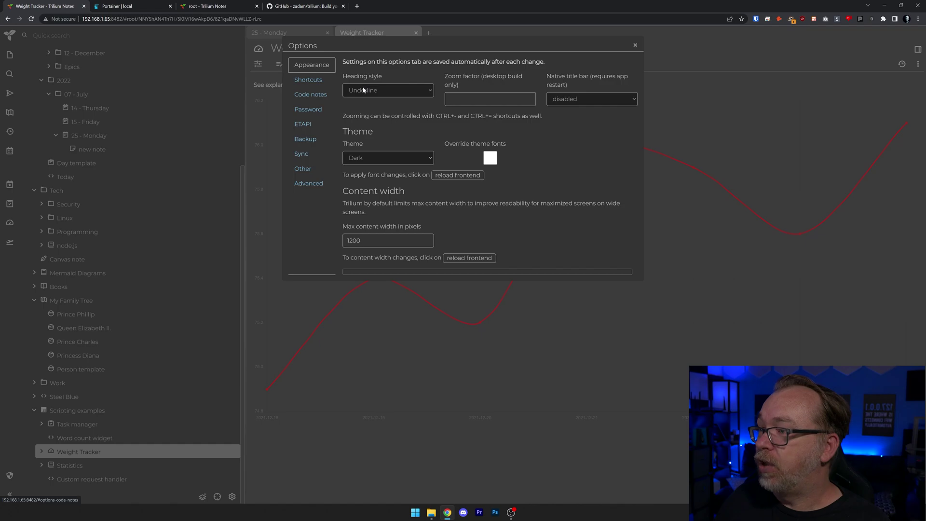
pyautogui.click(363, 90)
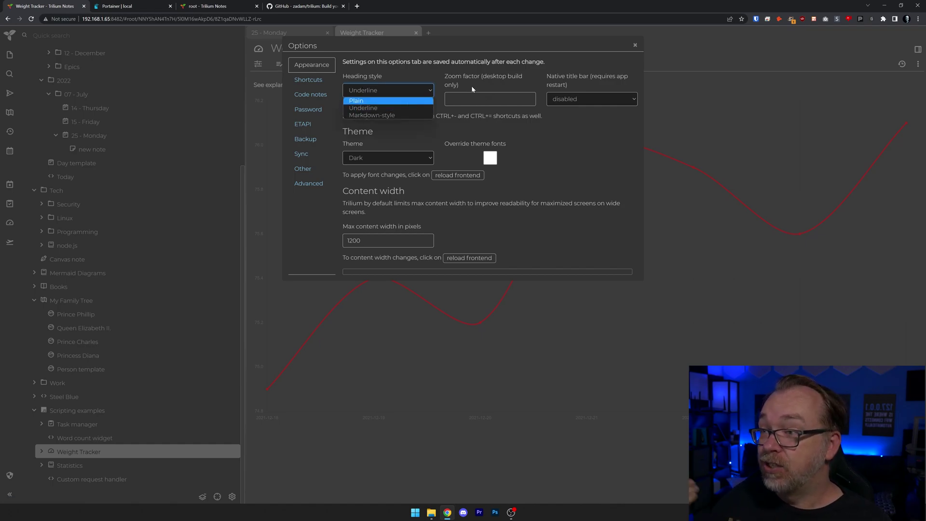
pyautogui.click(555, 101)
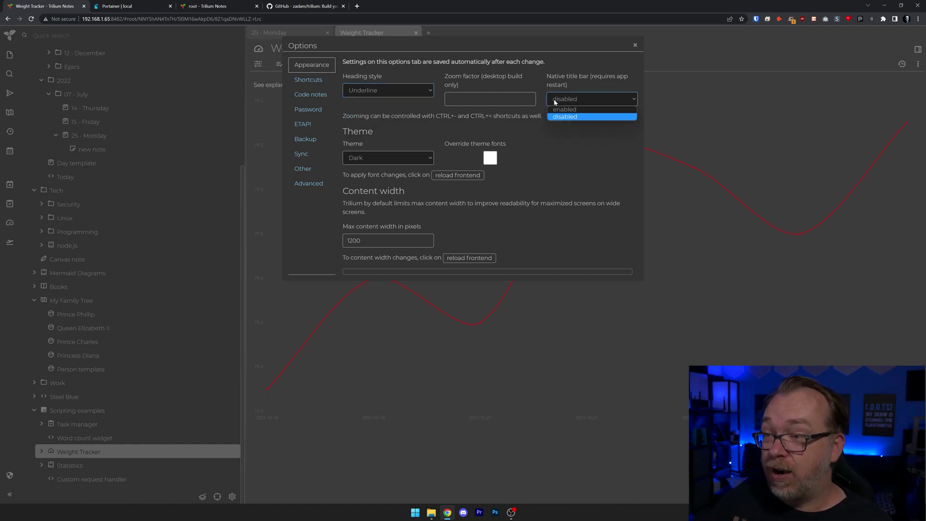
pyautogui.click(407, 161)
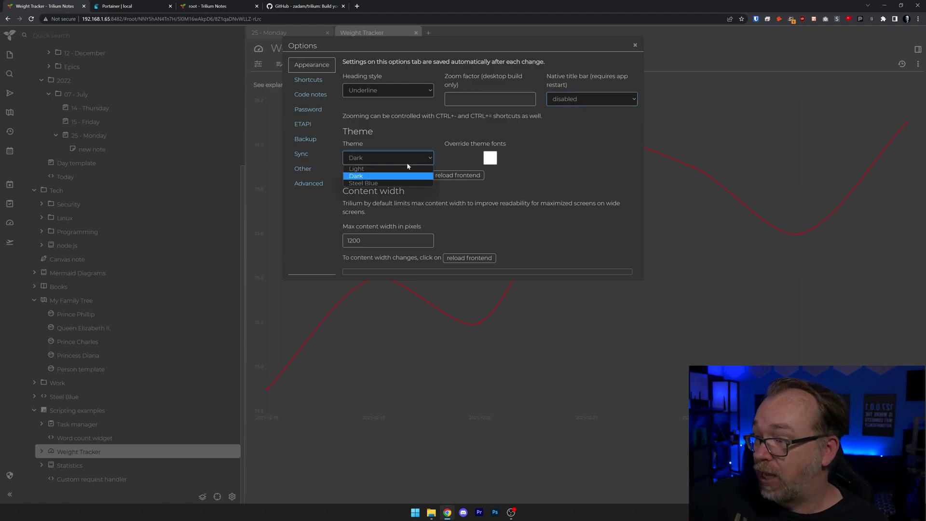
pyautogui.click(312, 86)
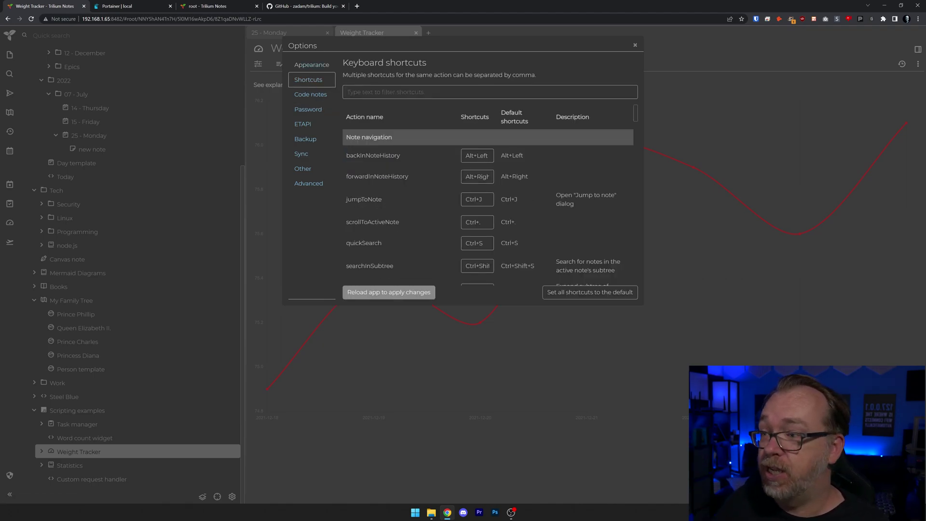
pyautogui.click(311, 100)
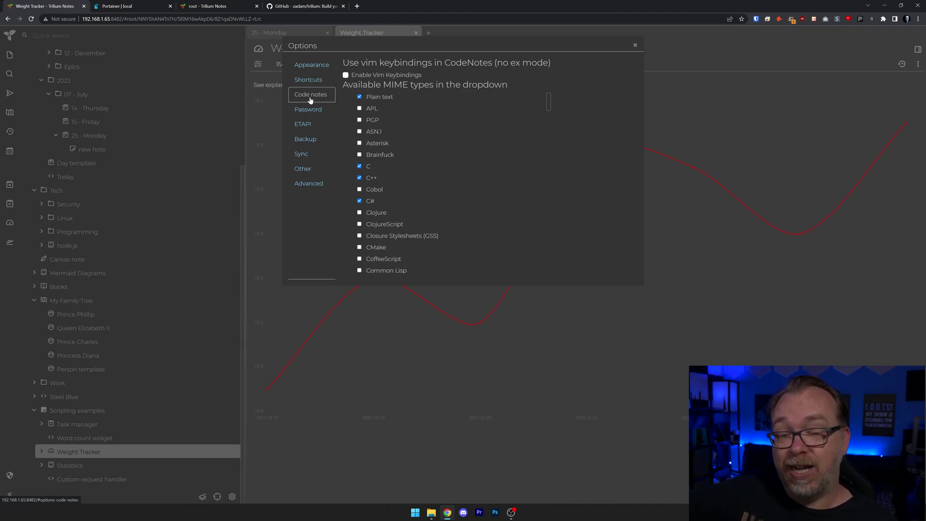
pyautogui.scroll(-4, 462, 141)
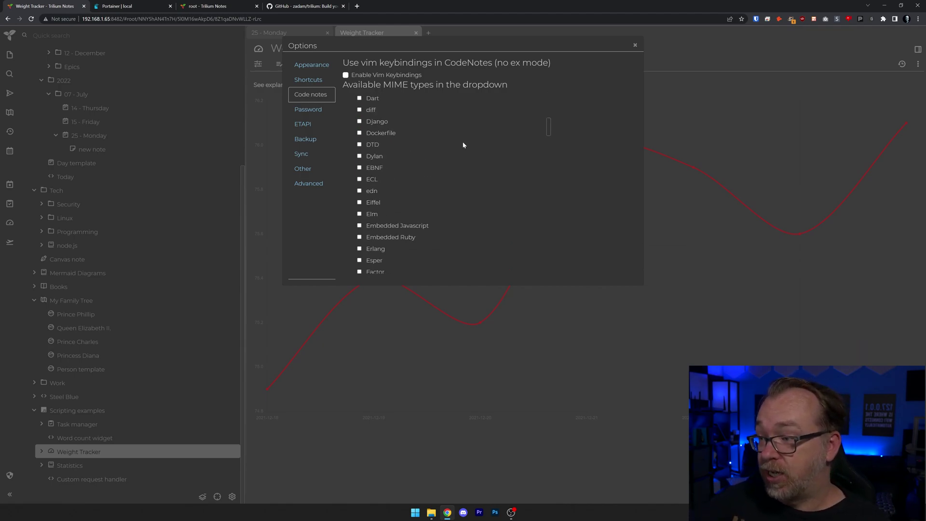
pyautogui.scroll(-4, 462, 141)
pyautogui.scroll(-4, 463, 141)
pyautogui.scroll(-4, 463, 141)
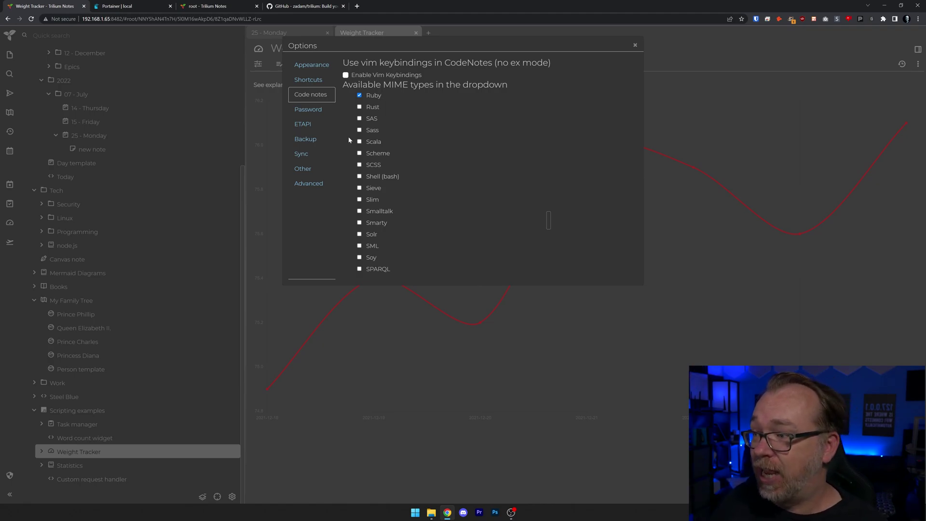
# Step: Step through the Password, ETAPI token, Backup and Other options pages
pyautogui.click(307, 114)
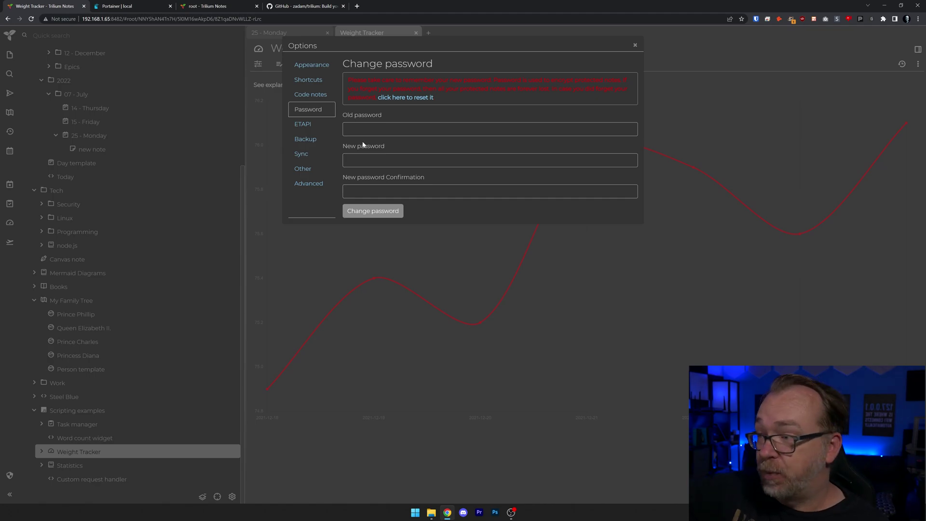
pyautogui.click(316, 127)
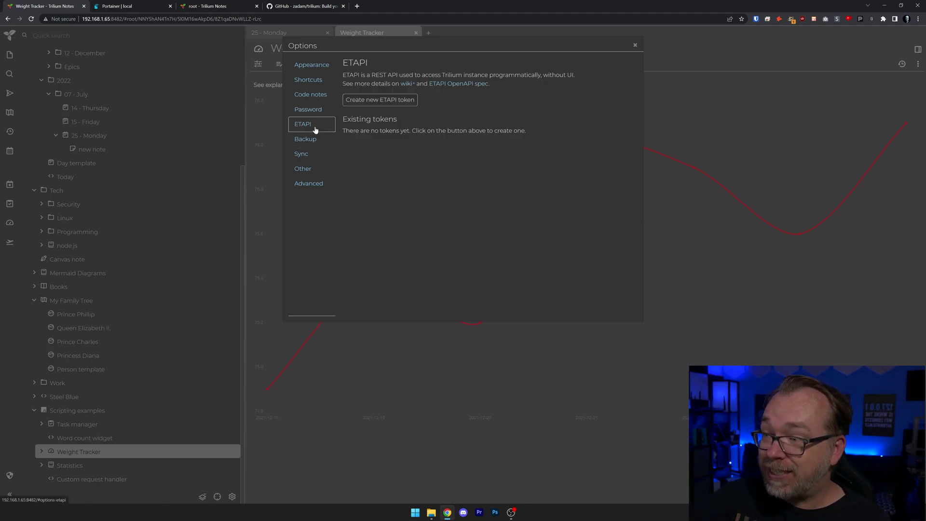
pyautogui.click(312, 138)
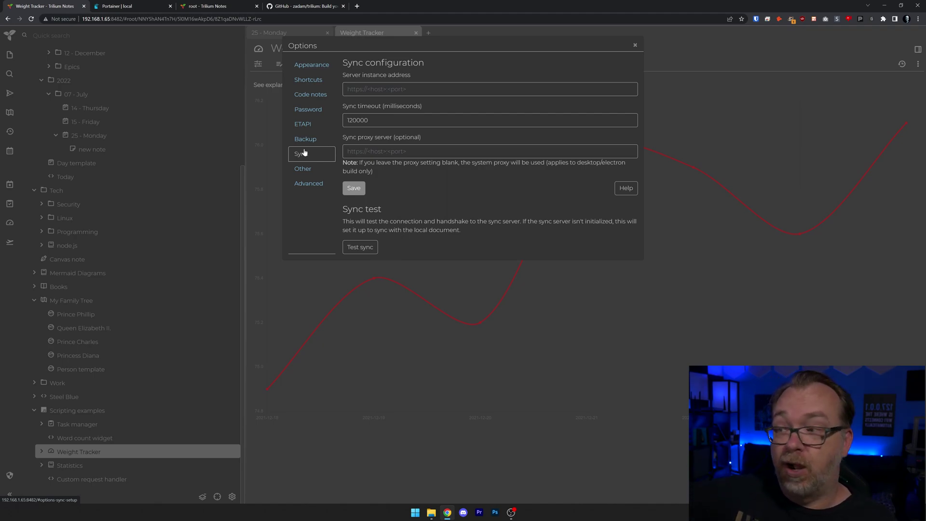
pyautogui.click(310, 171)
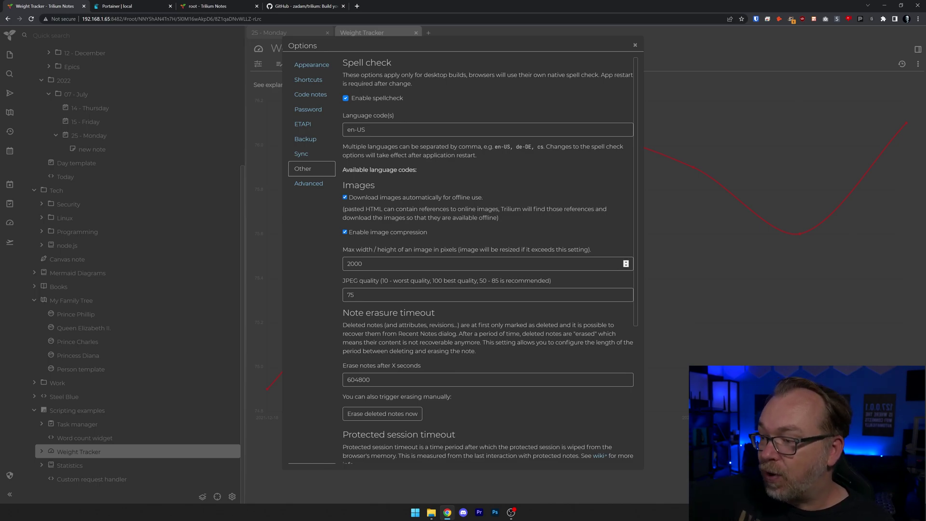
pyautogui.scroll(-3, 407, 266)
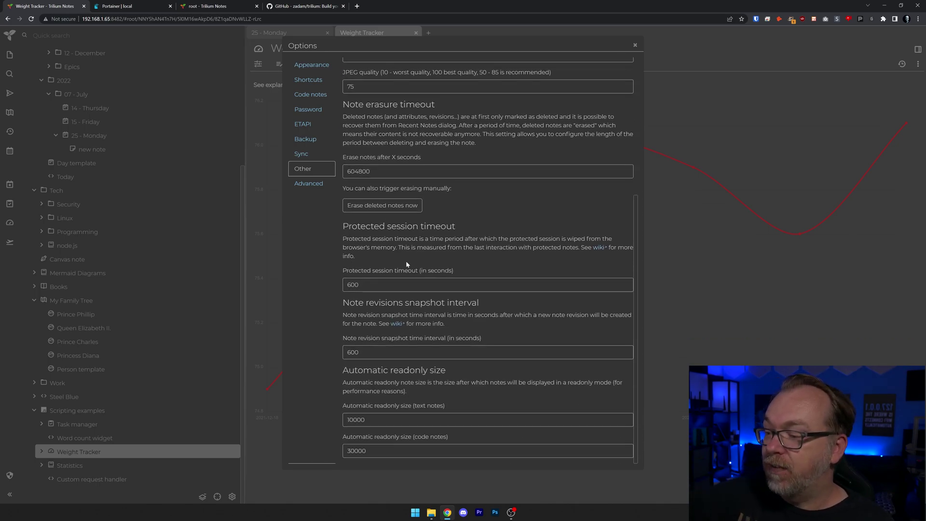
# Step: Open the Advanced database maintenance page in Options
pyautogui.click(307, 186)
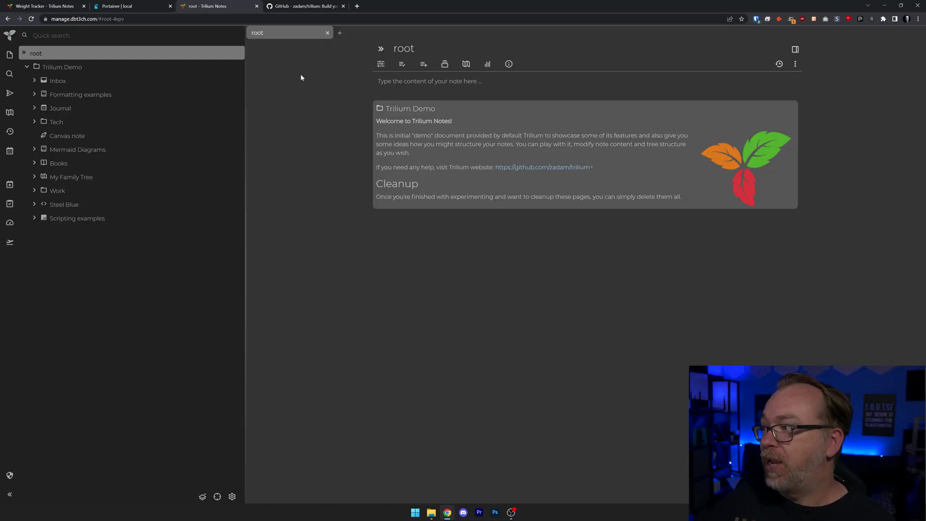
# Step: Log out of the Trilium demo instance from the main application menu
pyautogui.click(11, 34)
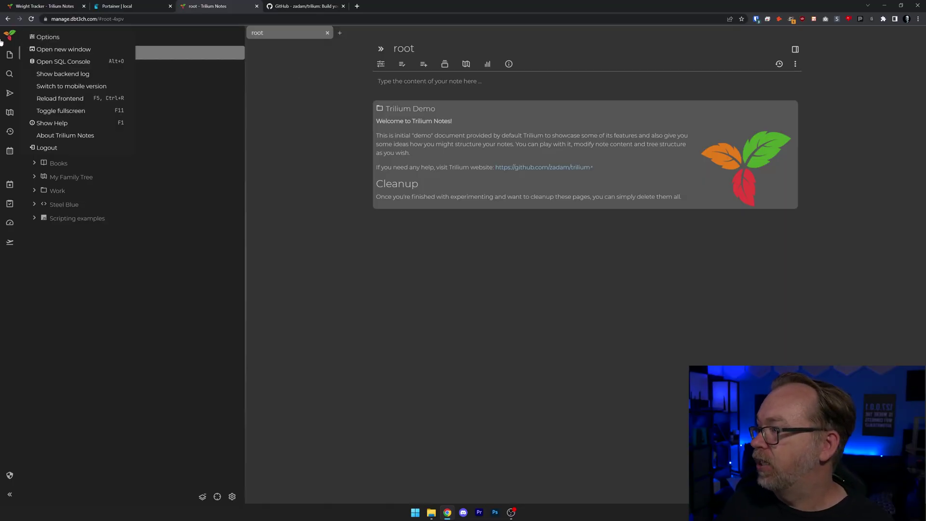
pyautogui.click(68, 147)
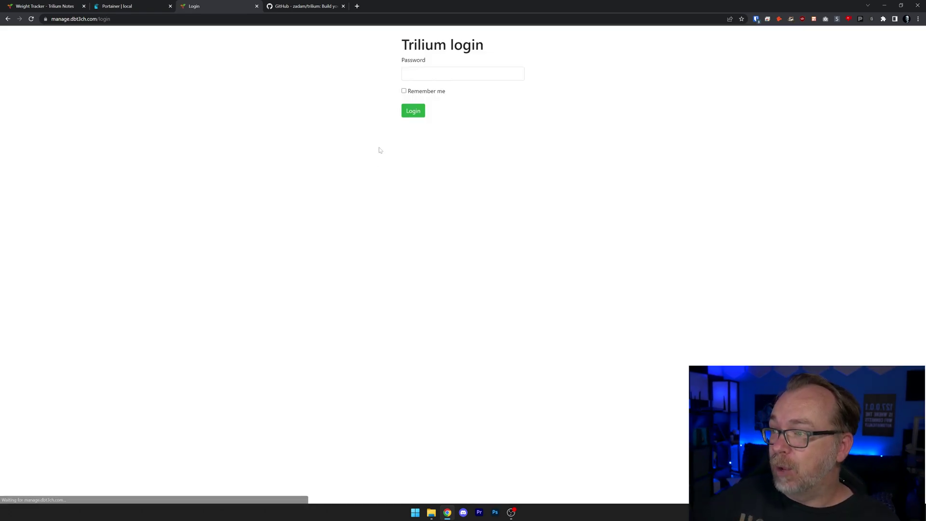
pyautogui.write('•••••••••••')
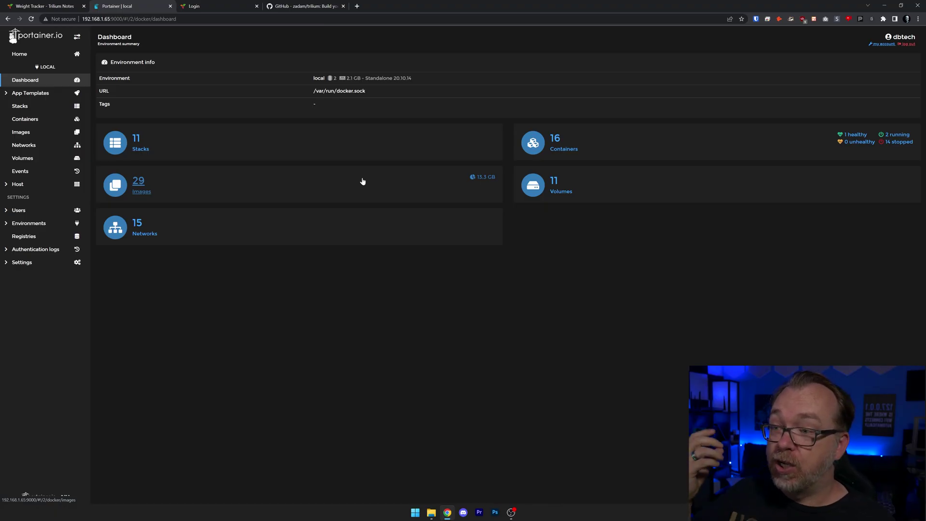
# Step: View trillium_trillium_1's logs and live stats with refresh rate options, then list the stacks
pyautogui.click(518, 159)
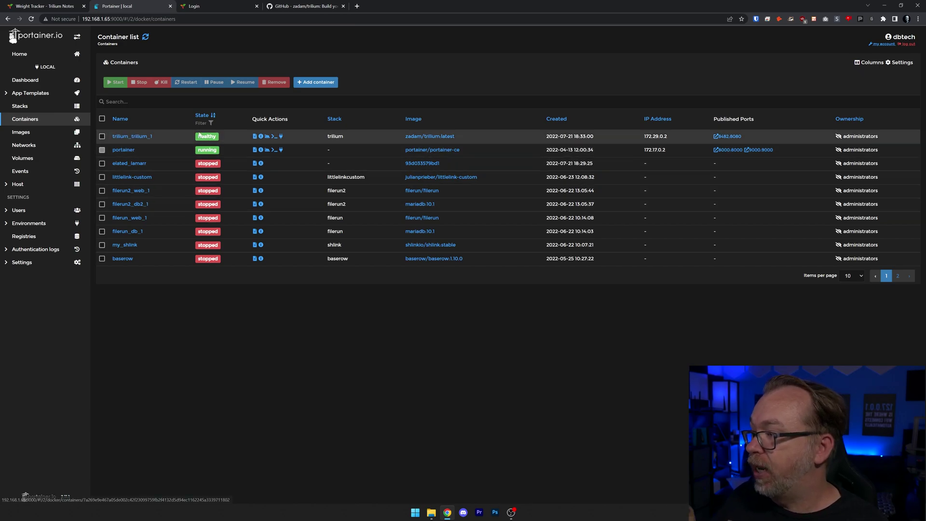
pyautogui.click(256, 138)
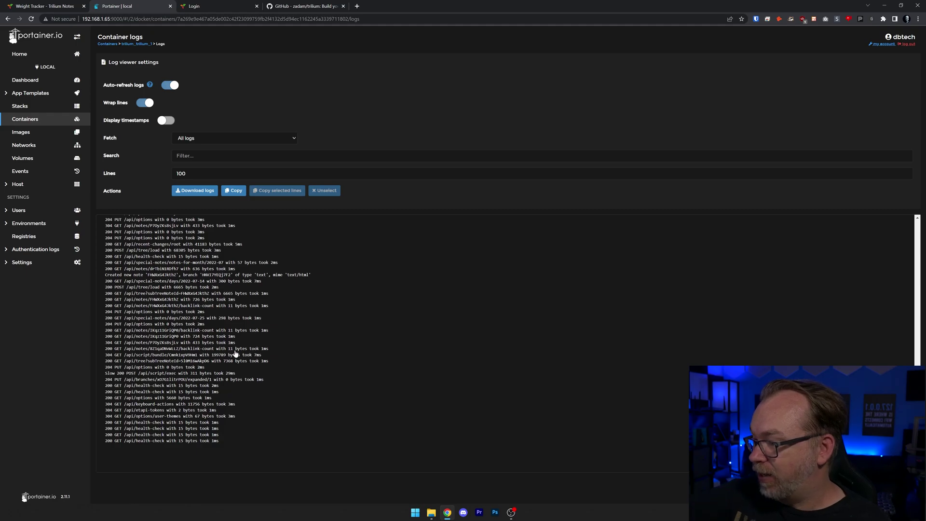
pyautogui.hotkey('alt', 'Left')
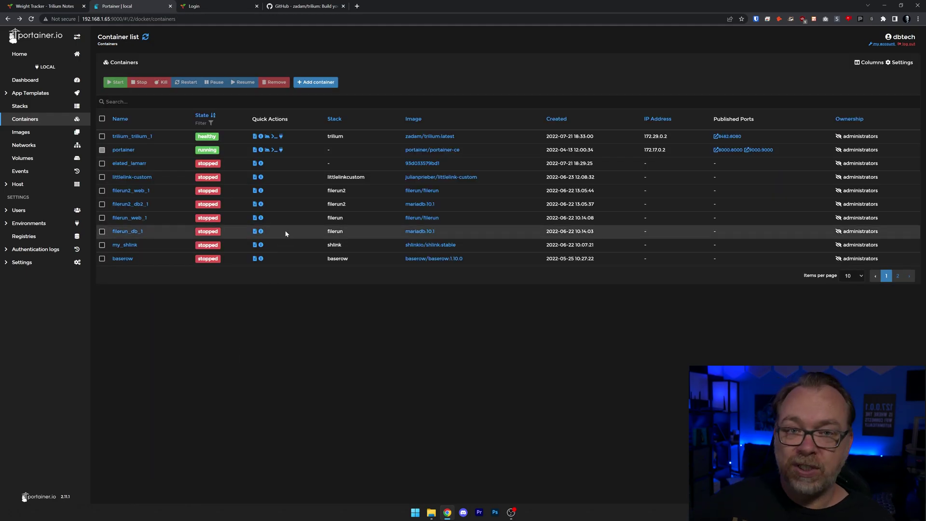
pyautogui.click(266, 138)
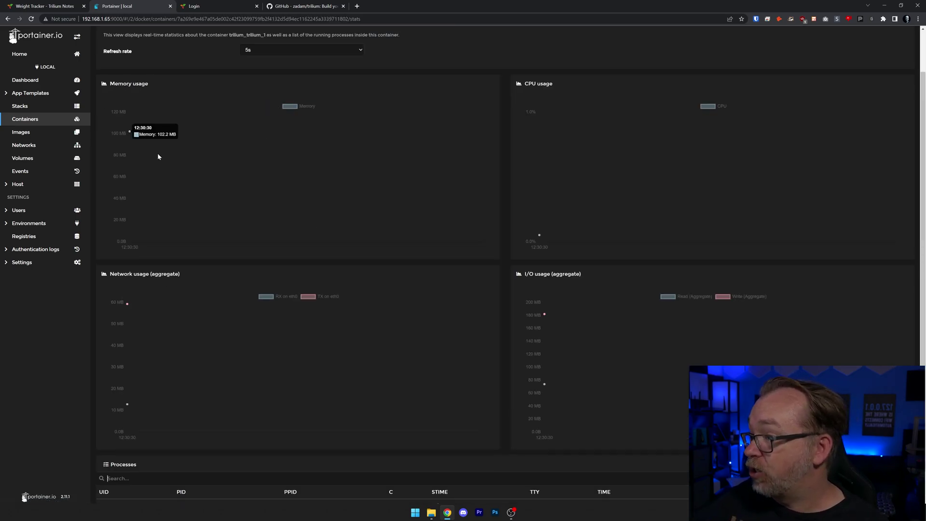
pyautogui.click(341, 46)
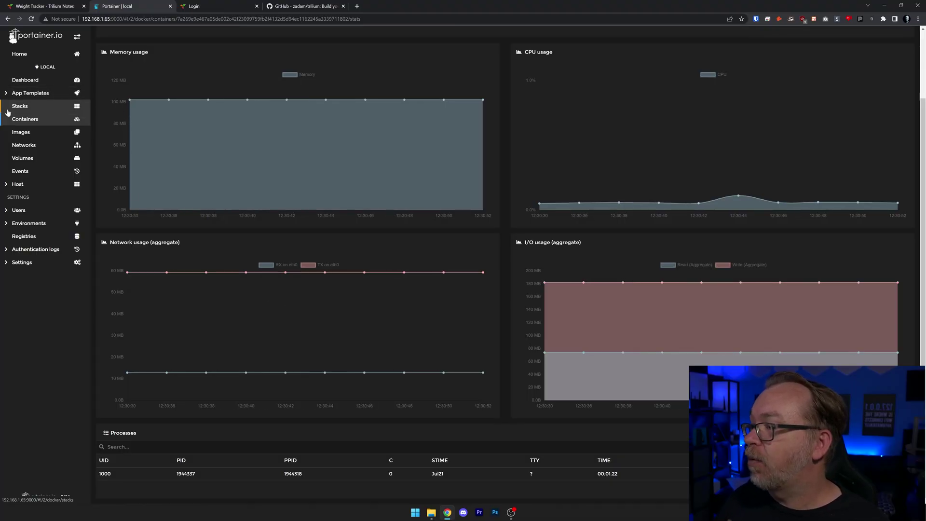
pyautogui.click(21, 106)
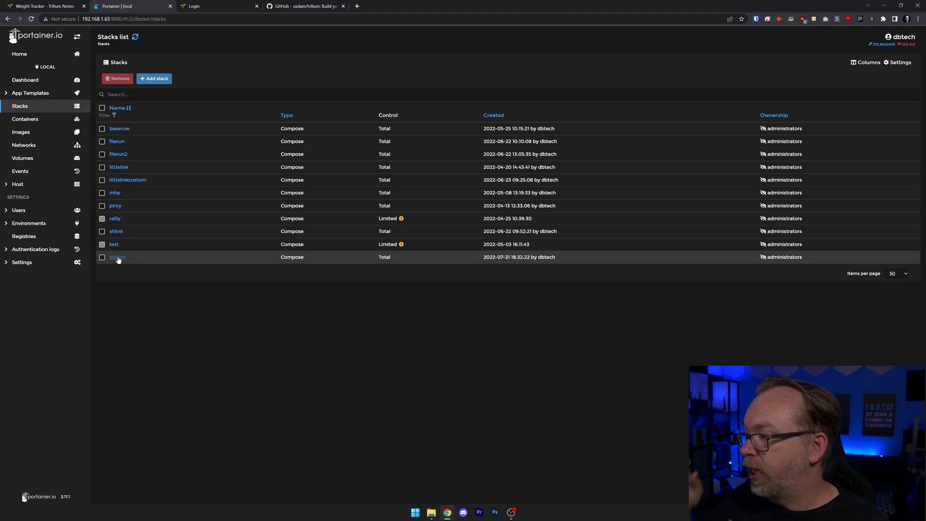
# Step: Open the trilium stack's compose editor and select host port 8482 and volume name trilium
pyautogui.click(117, 257)
pyautogui.click(154, 68)
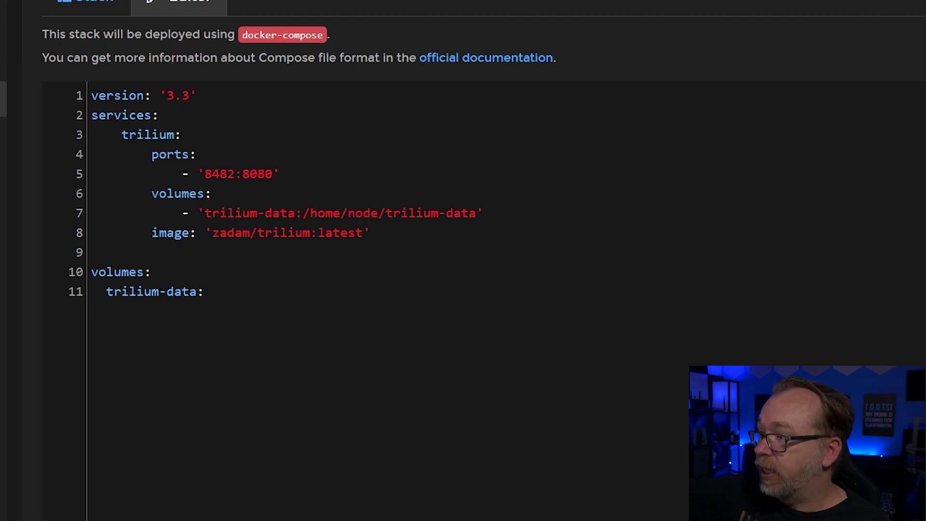
pyautogui.doubleClick(219, 174)
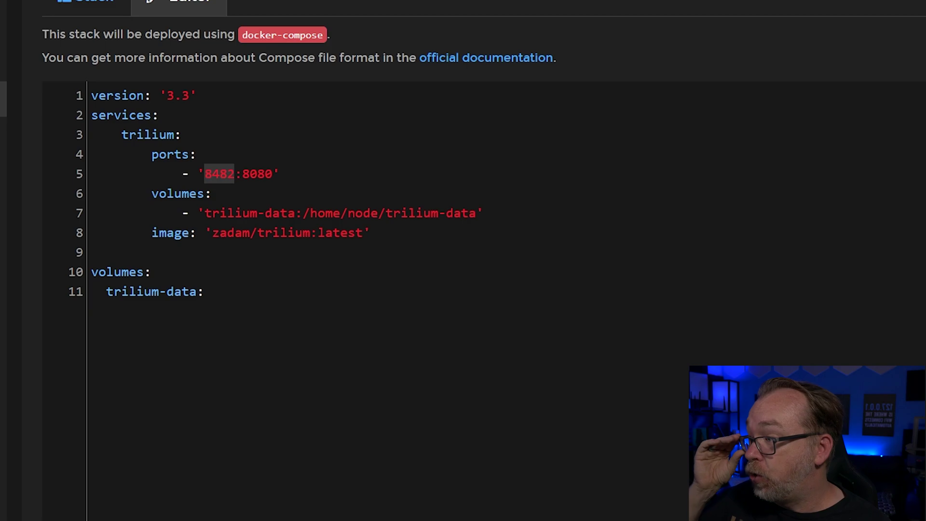
pyautogui.doubleClick(217, 213)
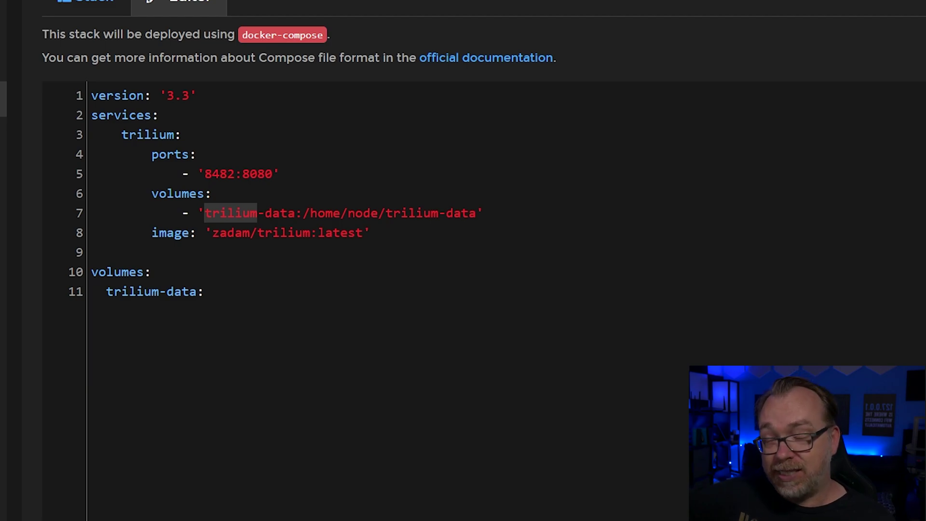
# Step: Prefix the line-7 volume with /home/dbtech/ and delete the unused top-level volumes block
pyautogui.press('Left')
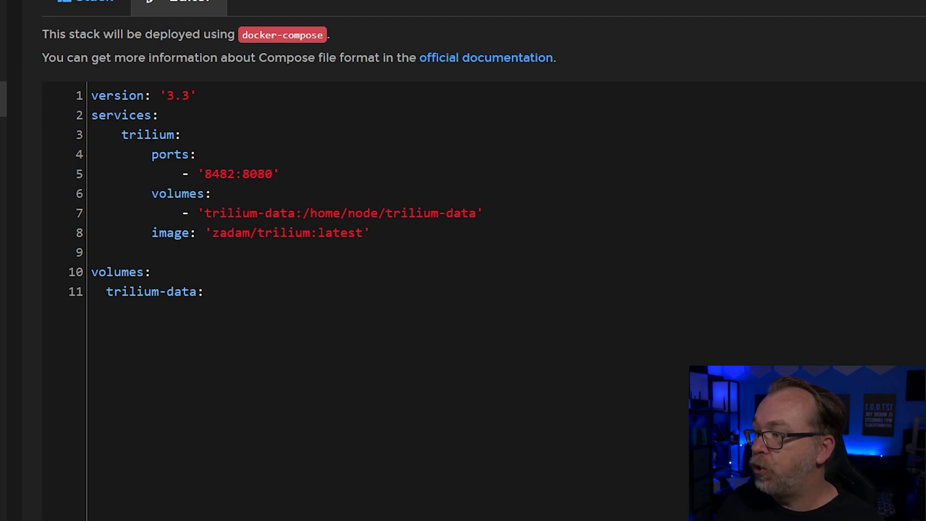
pyautogui.write('/home/dbtech/')
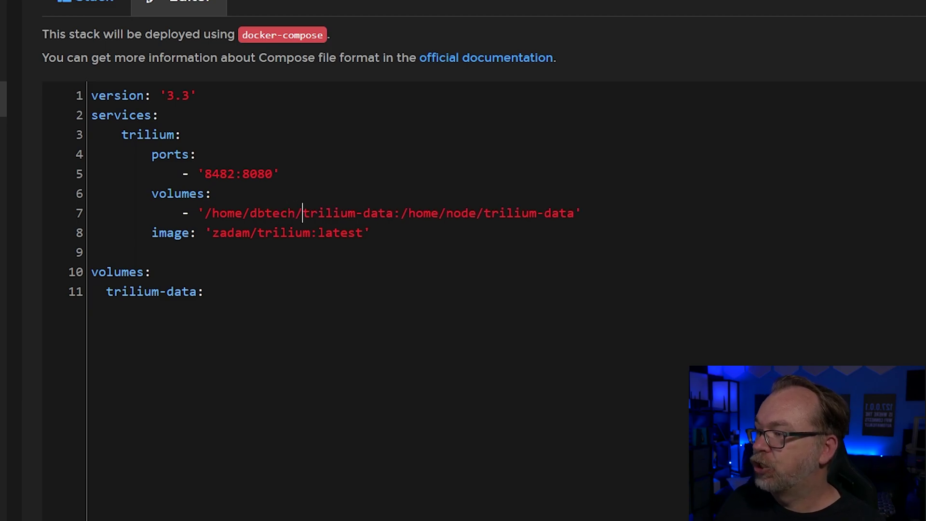
pyautogui.press('Down')
pyautogui.press('Down')
pyautogui.press('Down')
pyautogui.press('Home')
pyautogui.hotkey('shift', 'Down')
pyautogui.hotkey('shift', 'End')
pyautogui.press('BackSpace')
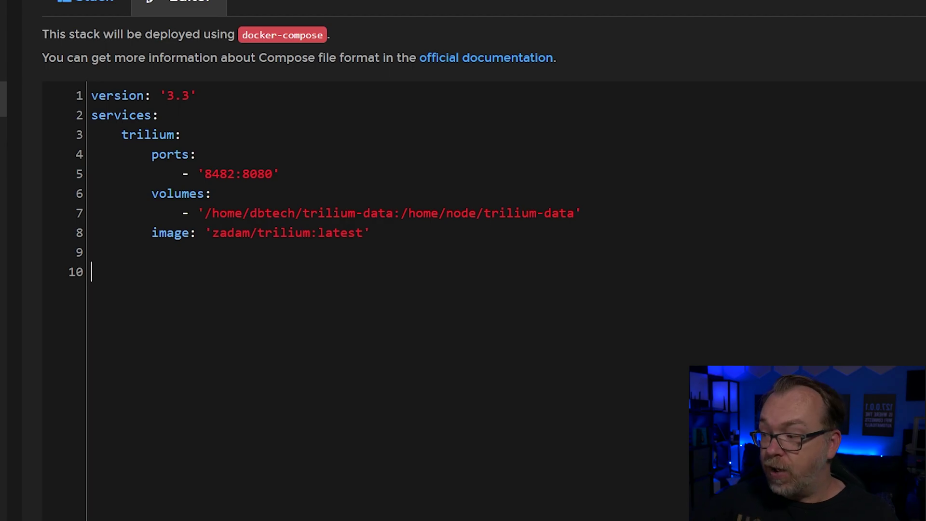
pyautogui.scroll(-3, 258, 178)
pyautogui.scroll(-2, 243, 441)
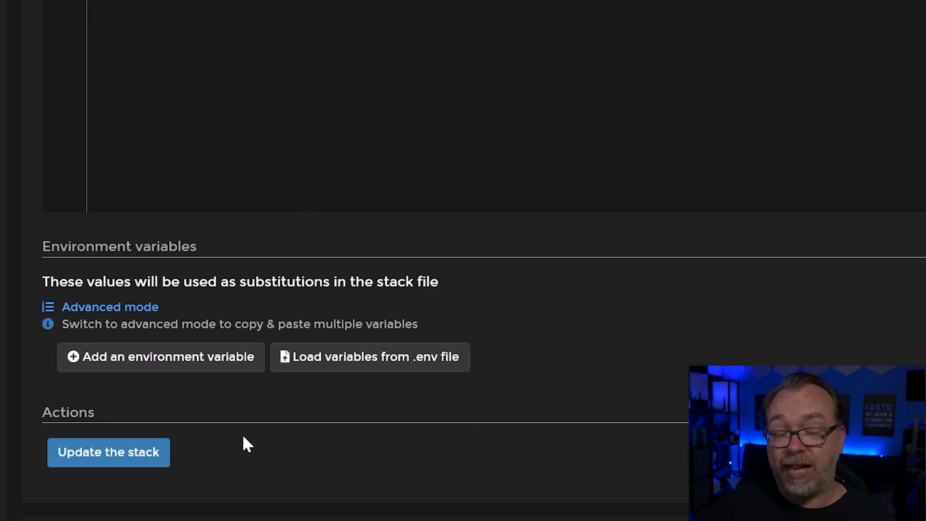